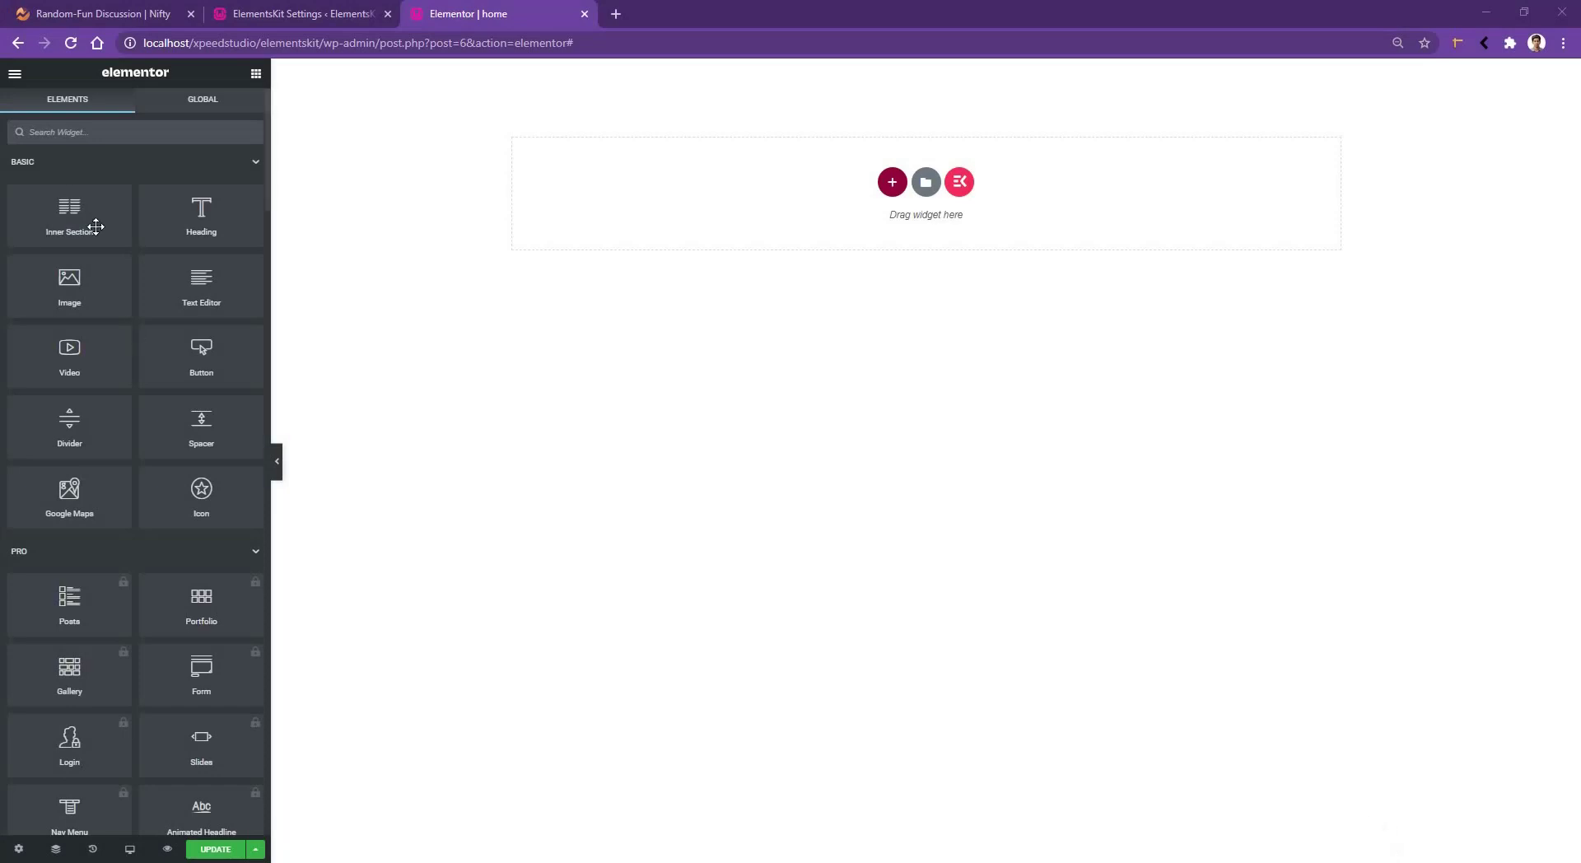
- Search for 'busi' and drag the Business Hours widget into the empty section
click(93, 136)
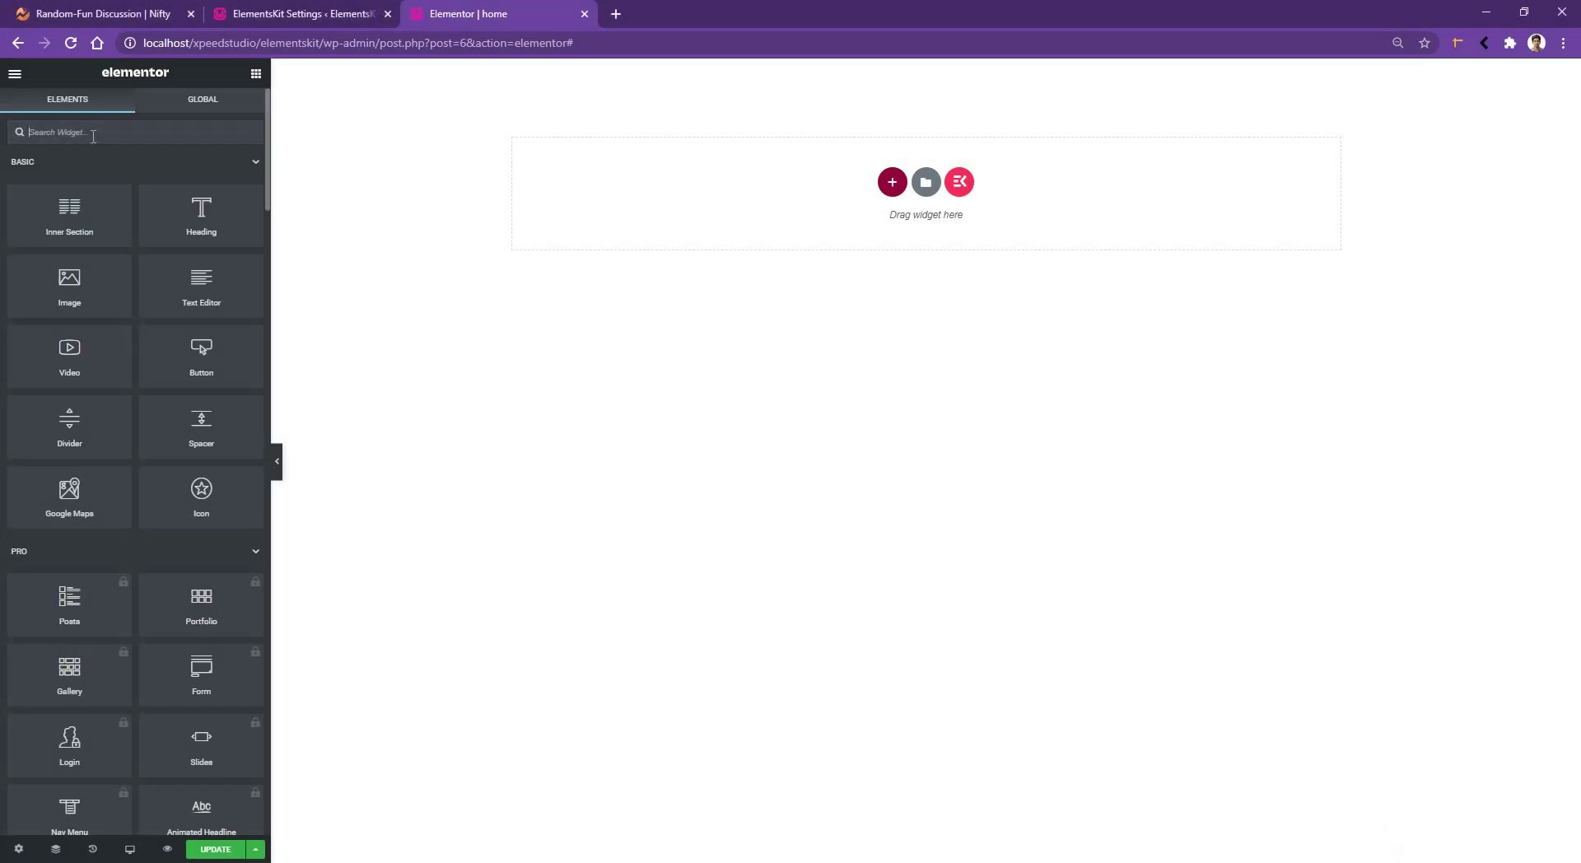
text(busi)
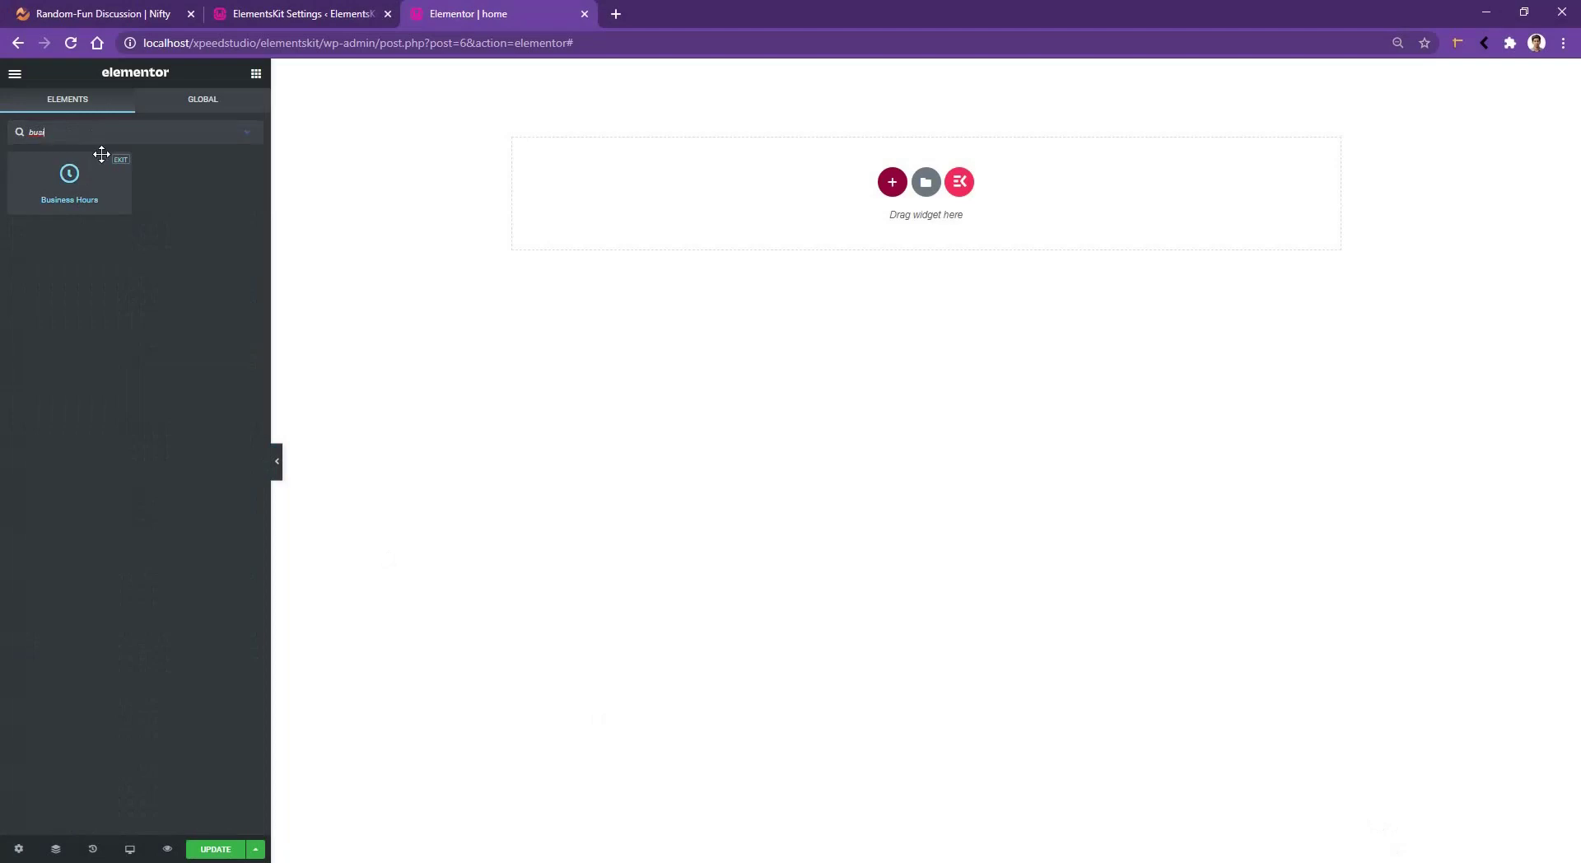
drag(101, 155, 893, 205)
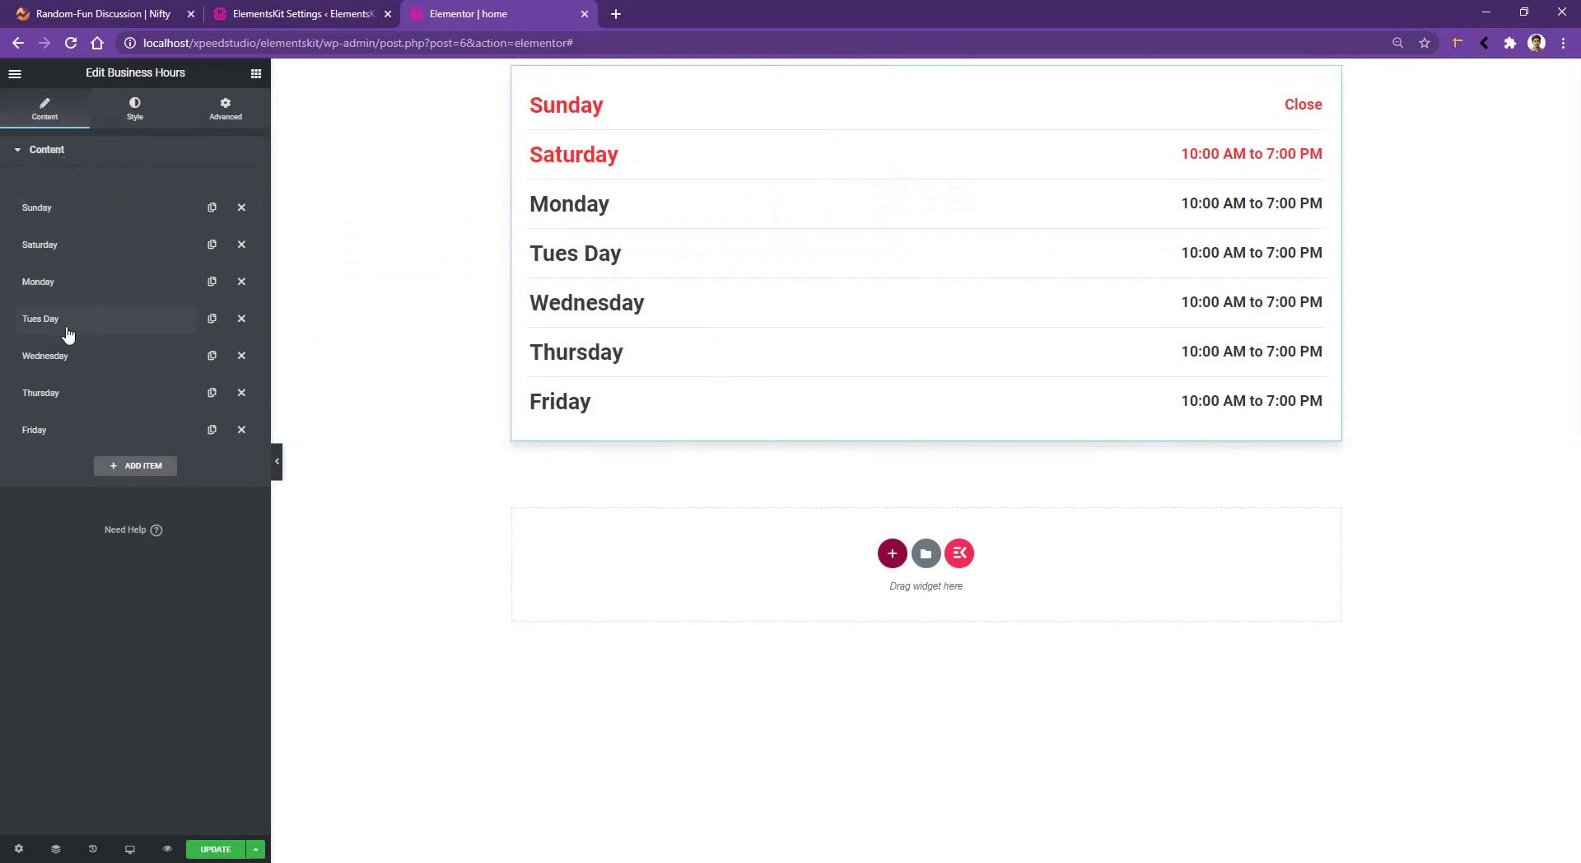
- Expand the Sunday, Saturday and Wednesday entries and turn on 'Hight Light this day' for Wednesday
click(61, 216)
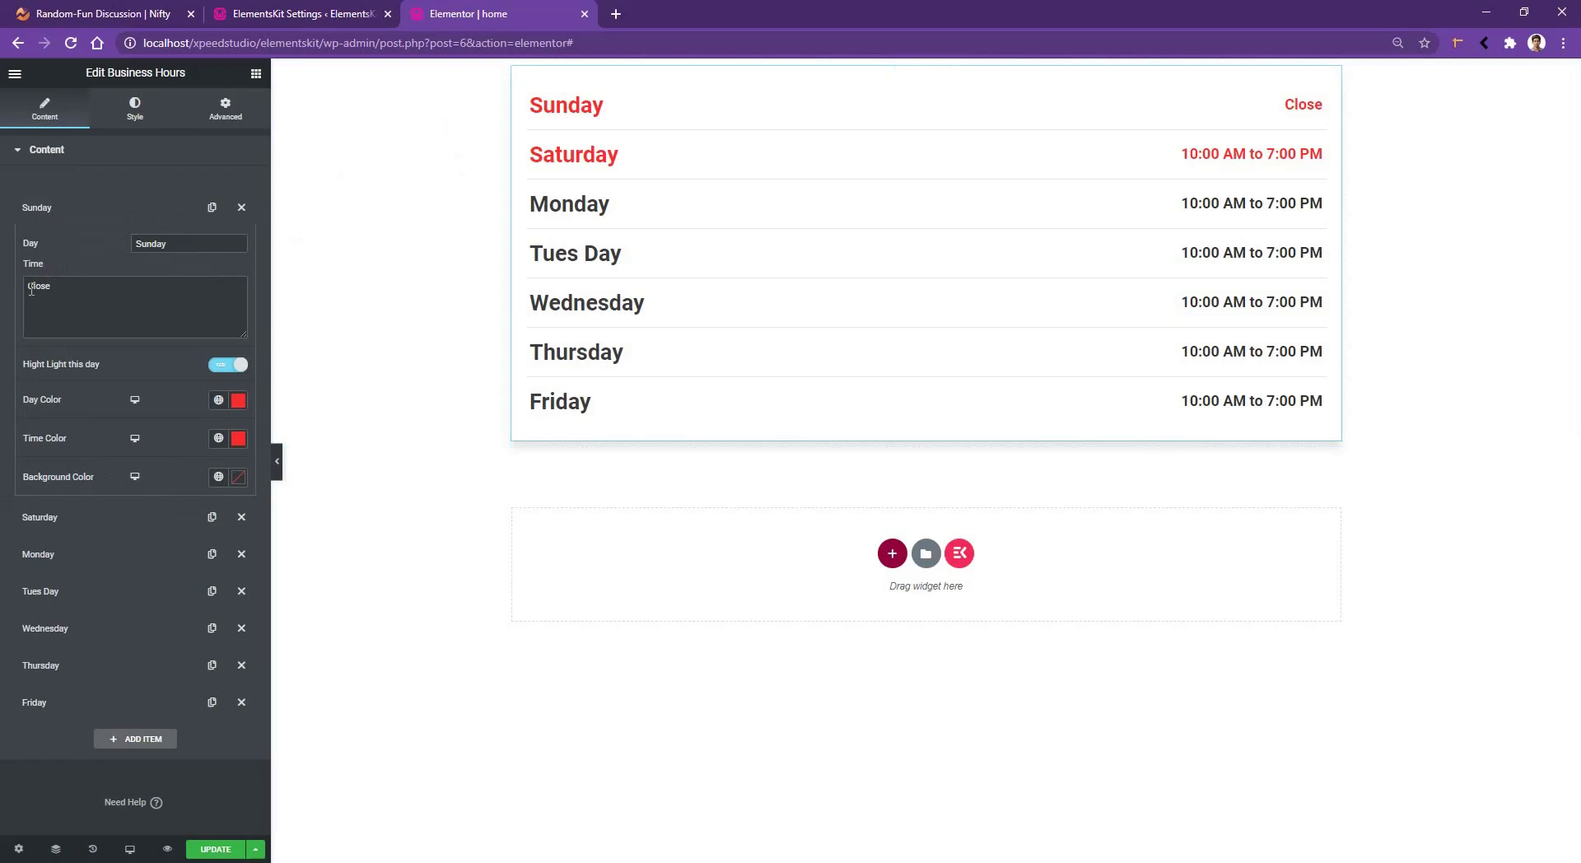
click(49, 519)
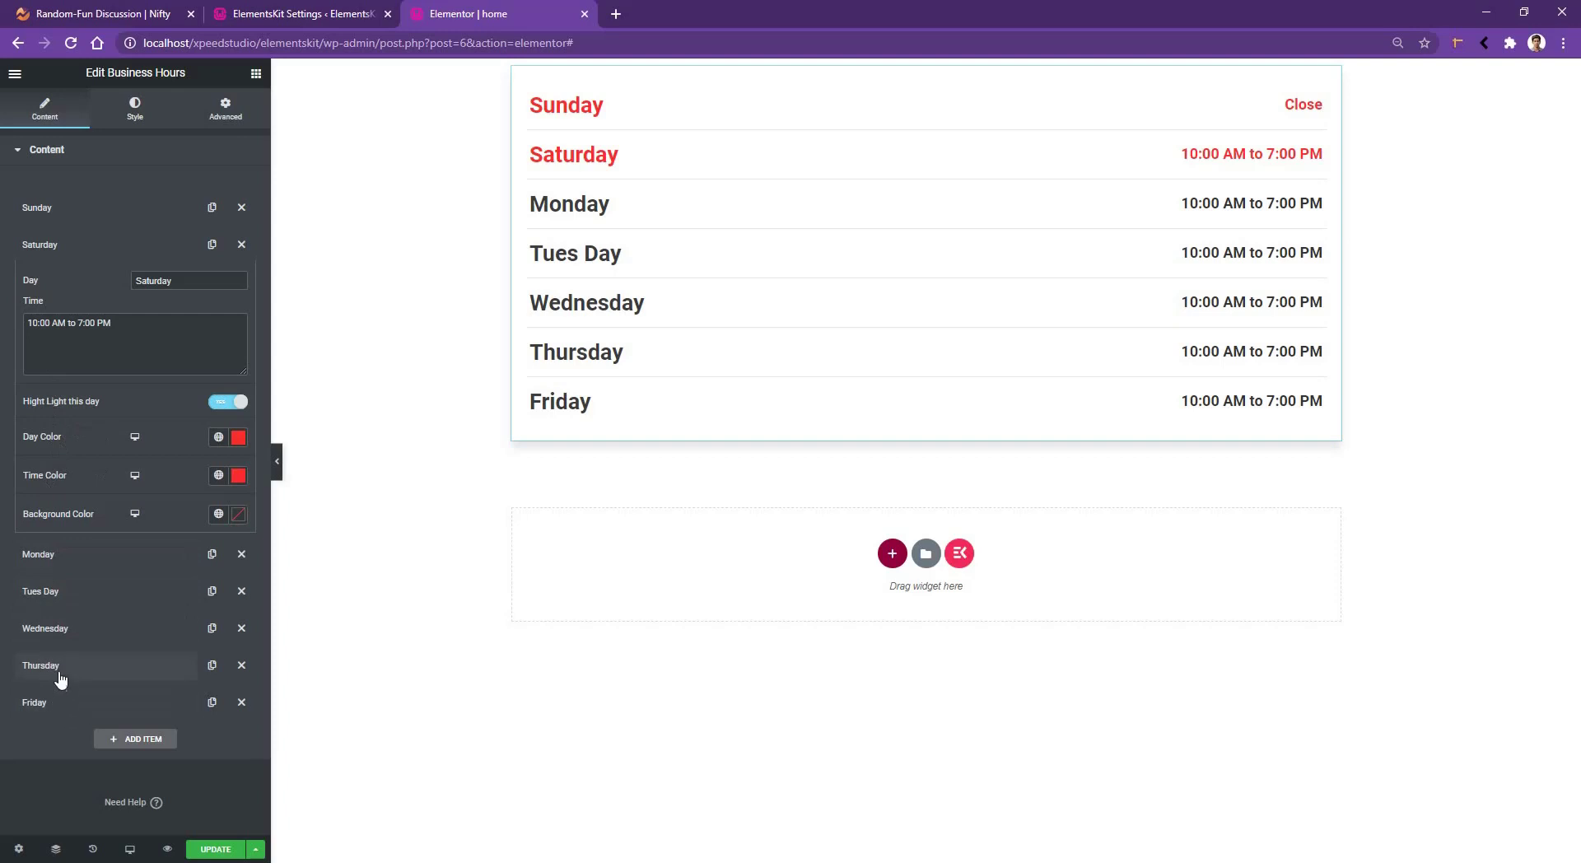
click(61, 630)
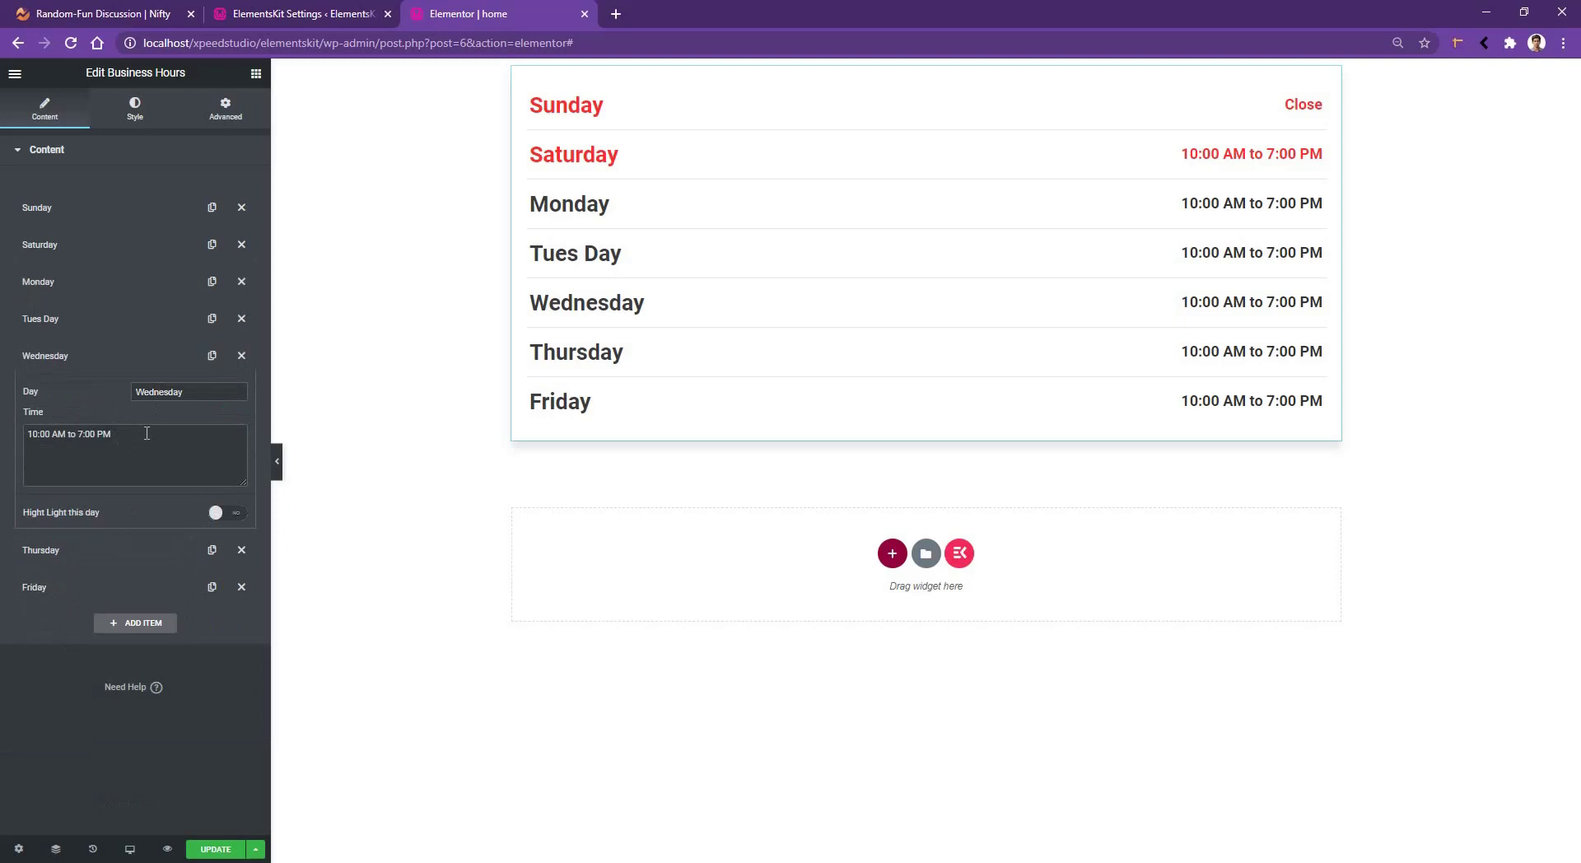
click(225, 513)
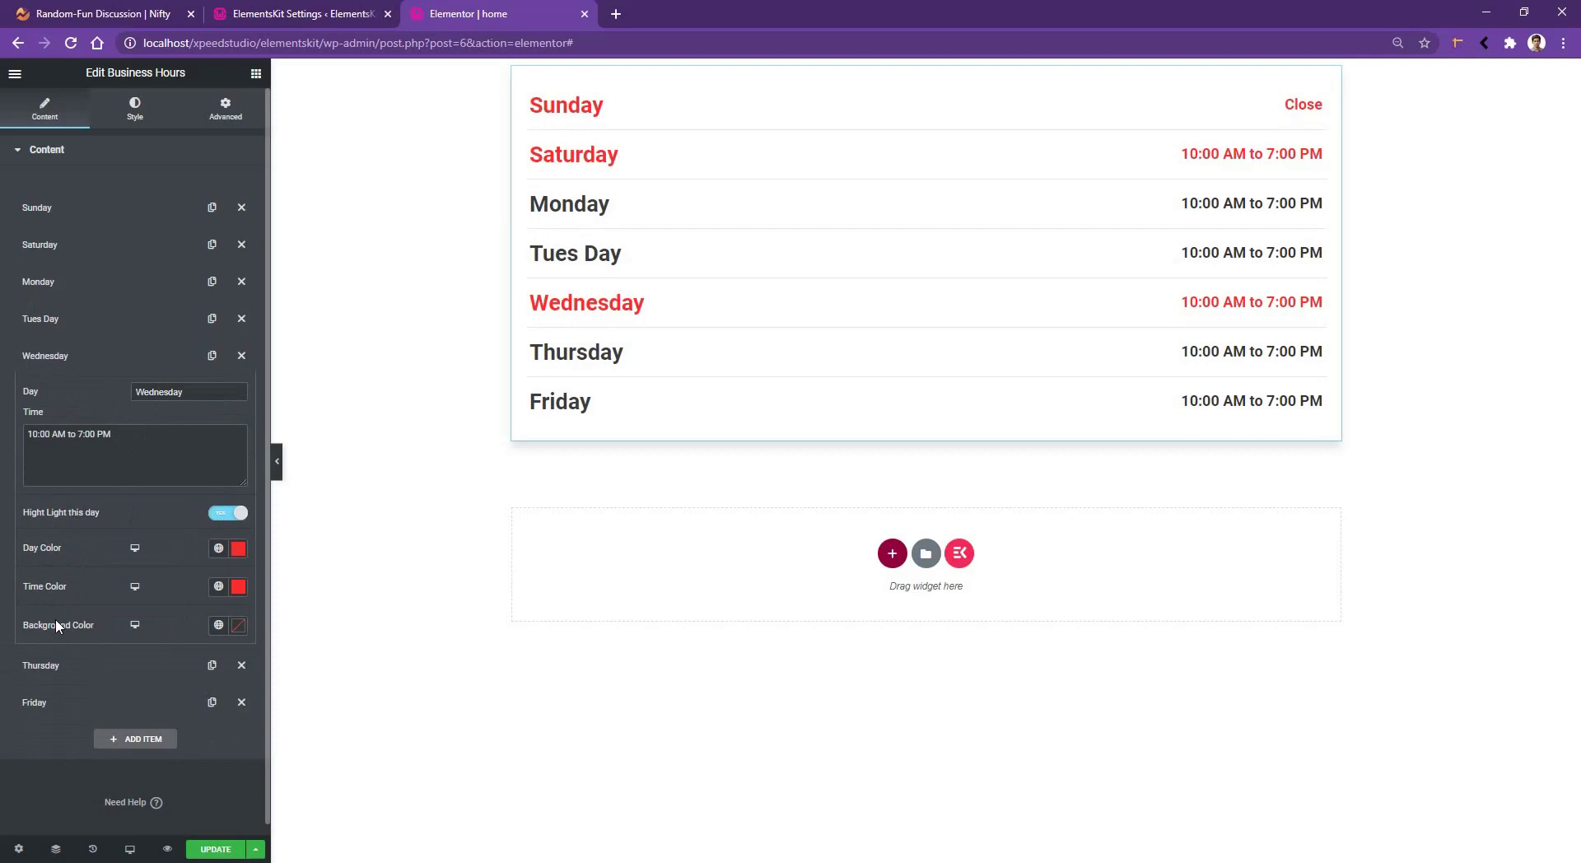
- Color Wednesday's day name green, its time blue and its row background black
click(238, 552)
click(238, 587)
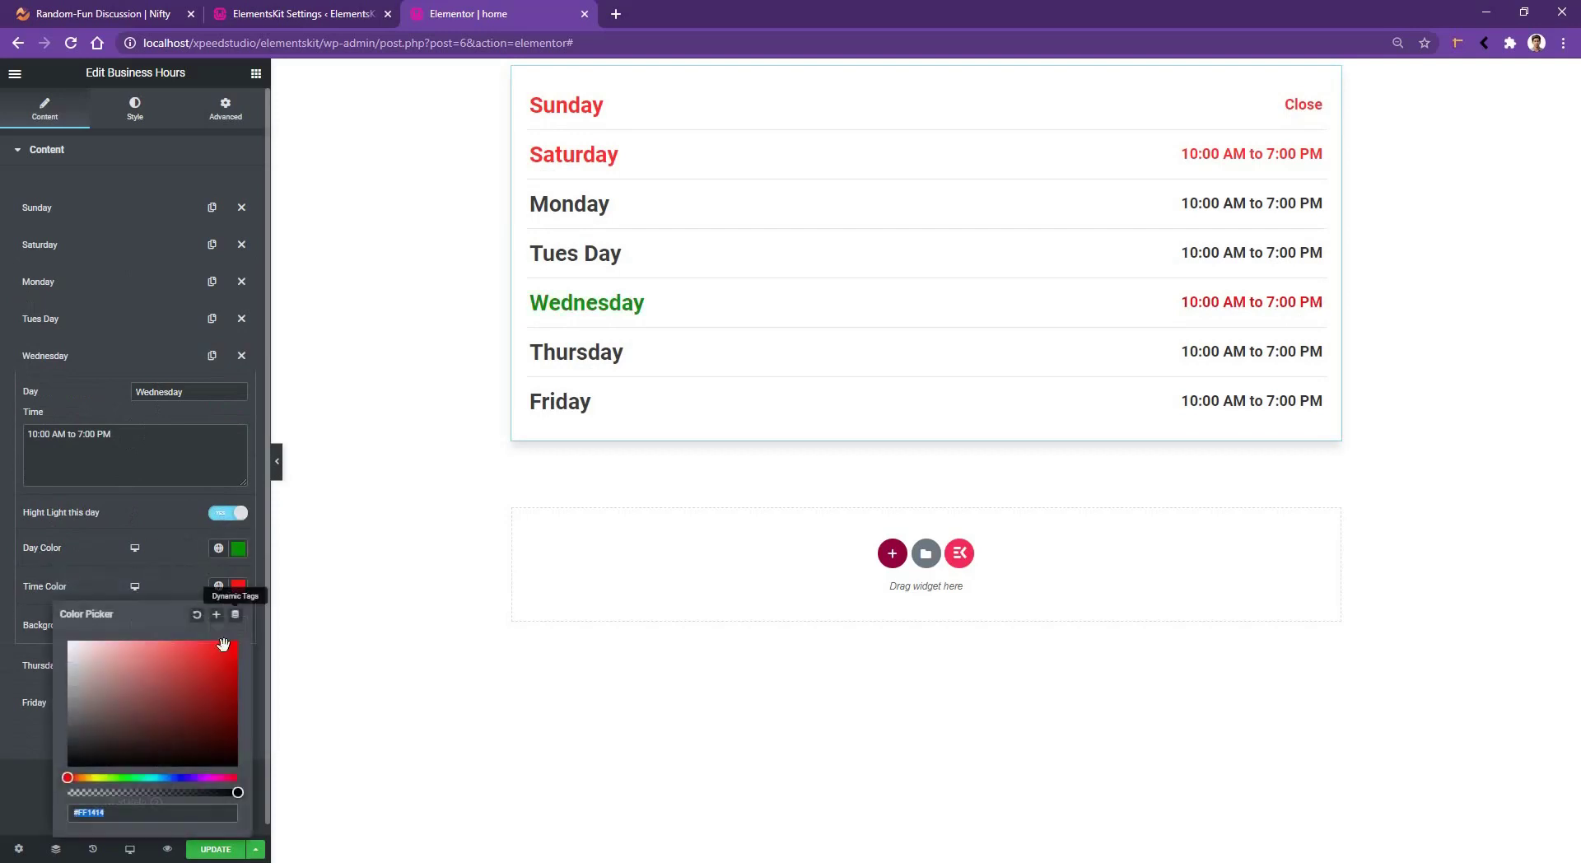
click(183, 777)
click(21, 605)
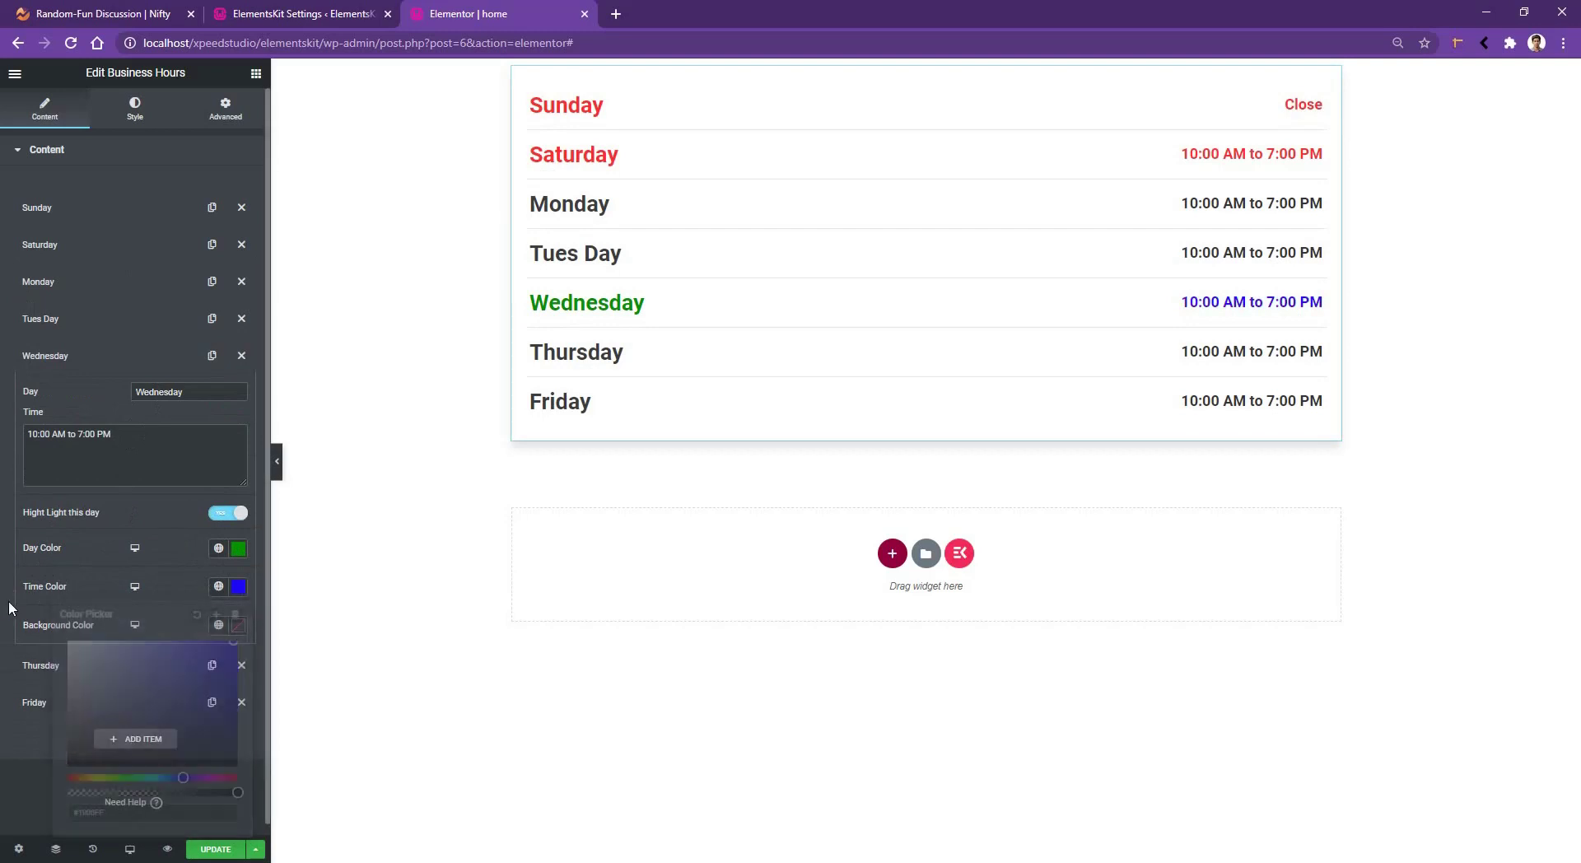
click(239, 626)
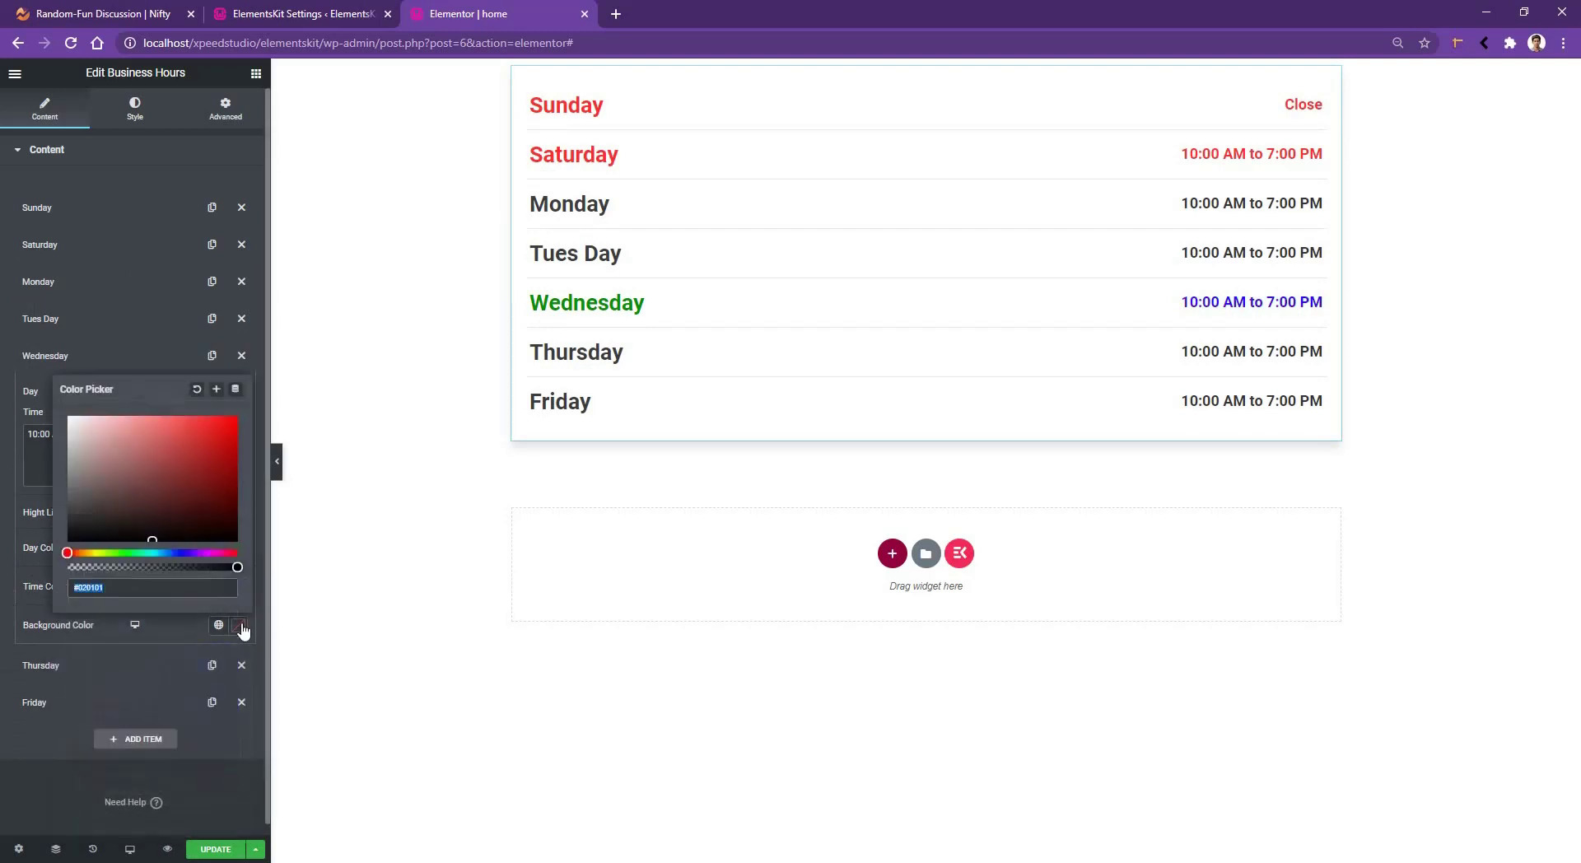
click(11, 520)
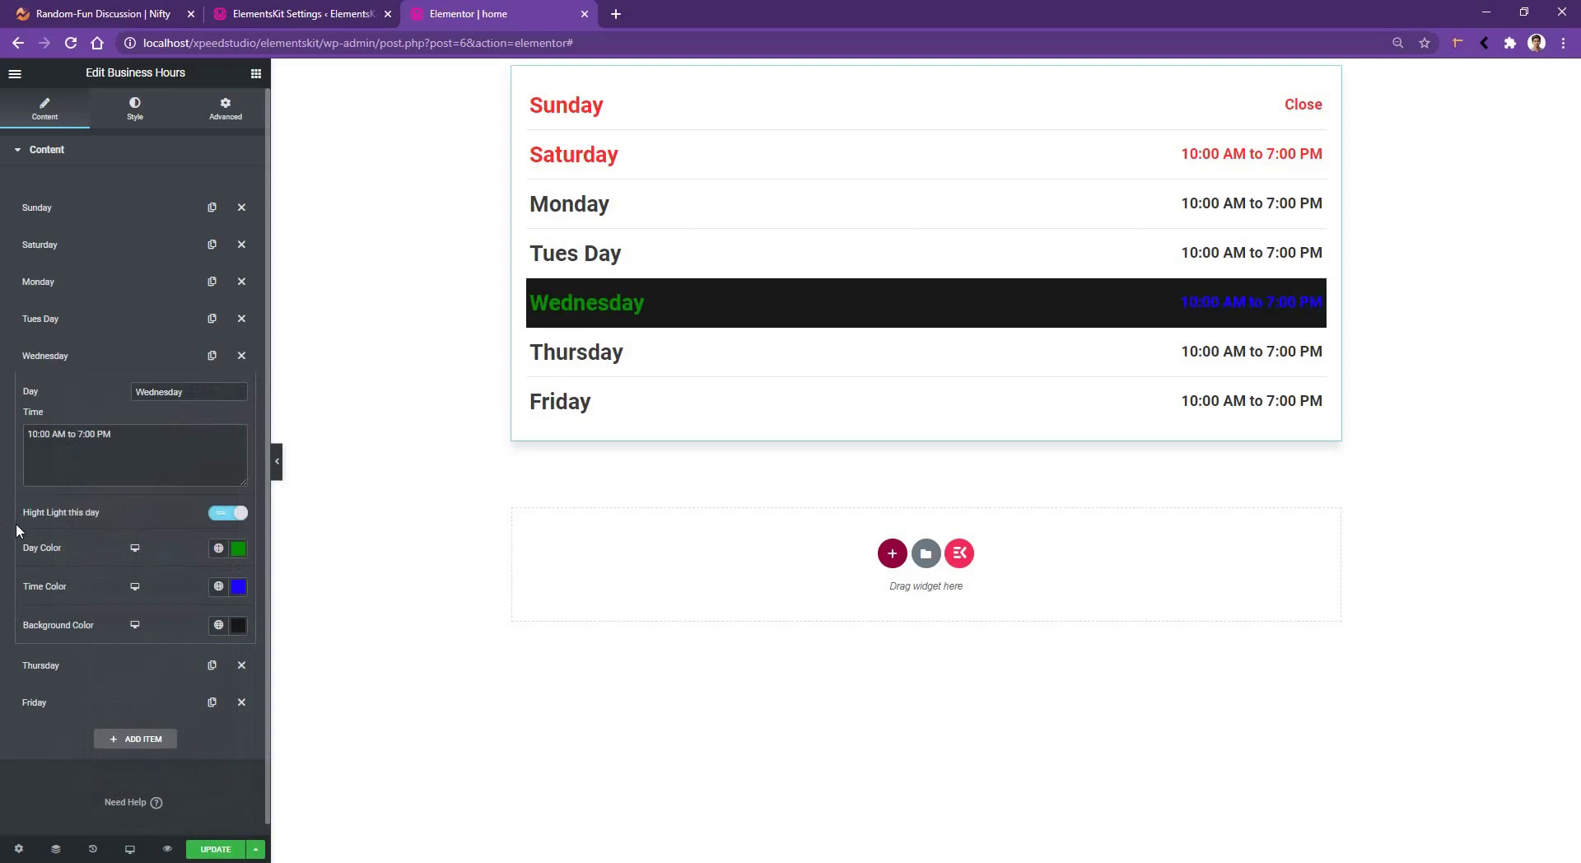
- Add then delete an extra Saturday entry, and bring up the widget's Style settings
click(129, 742)
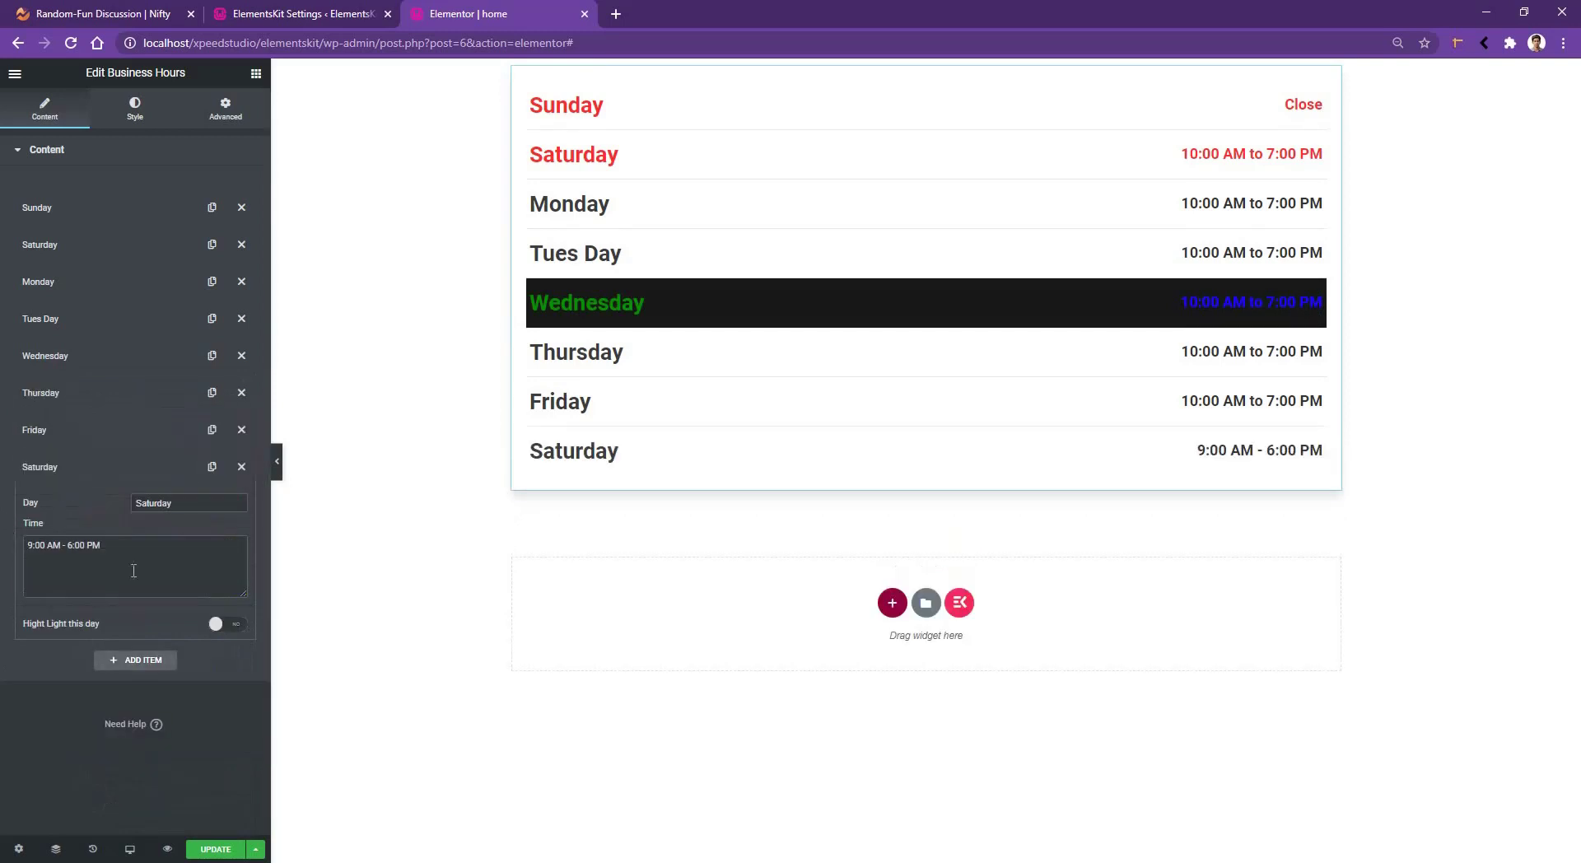
click(242, 467)
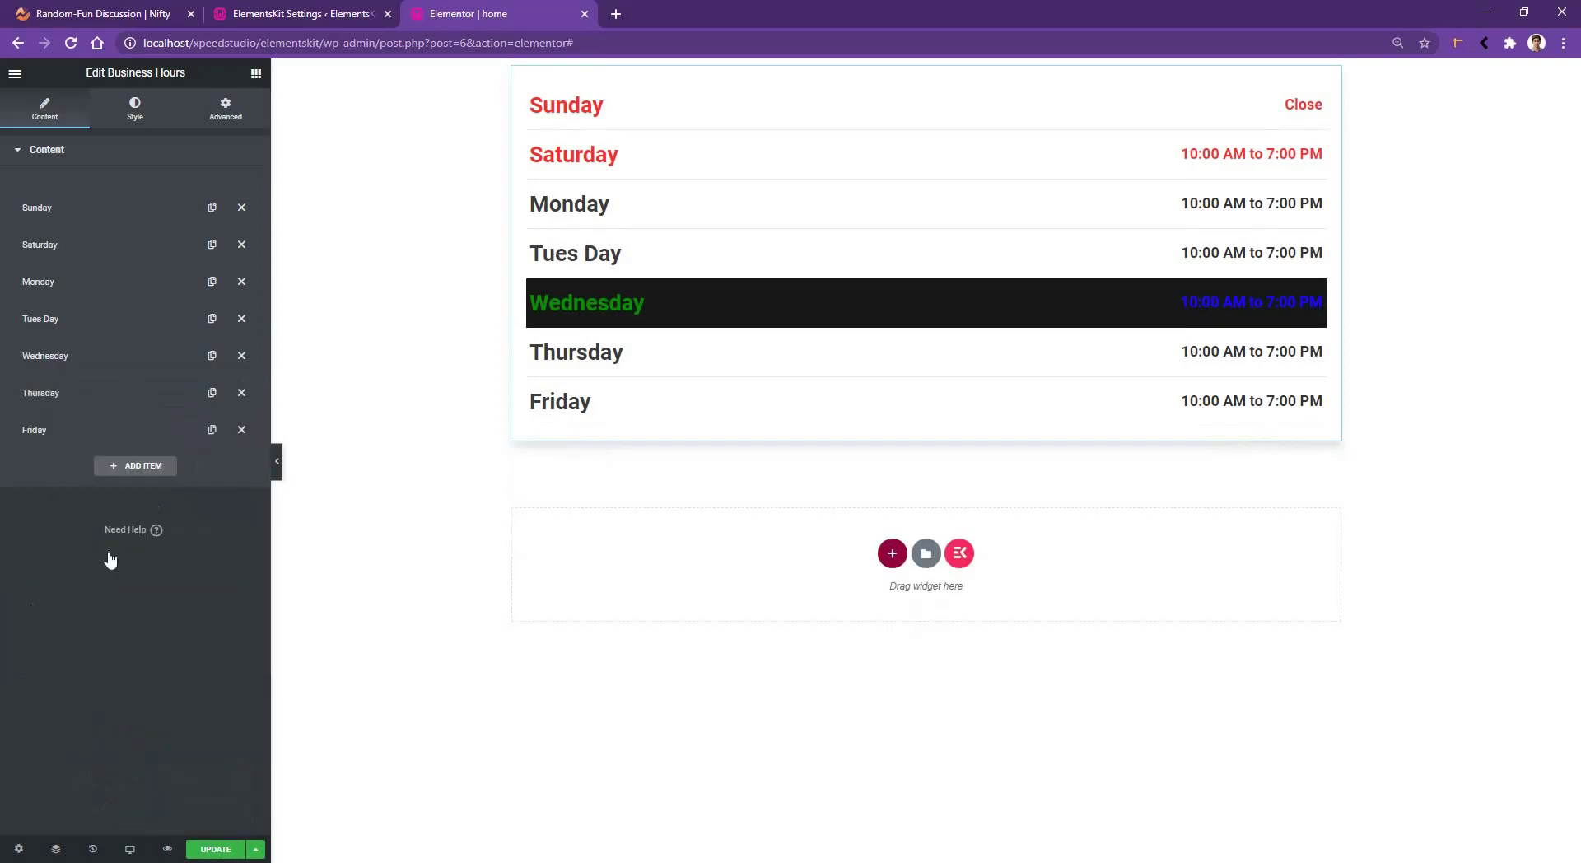
click(145, 122)
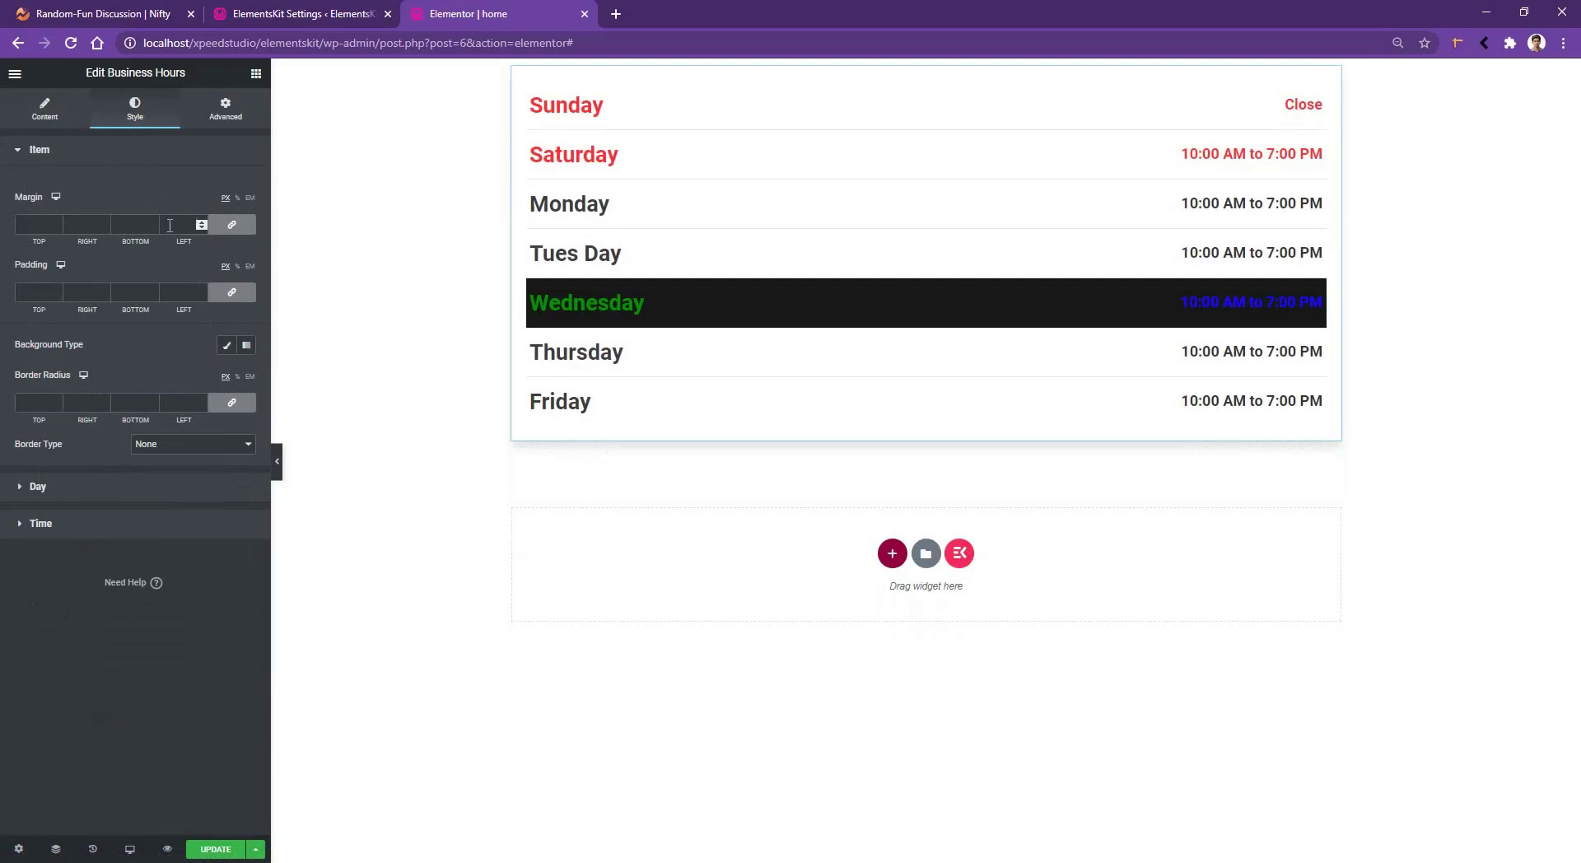
- Unlink the row margin and set top and bottom margins to 20
click(232, 226)
double_click(33, 224)
text(20)
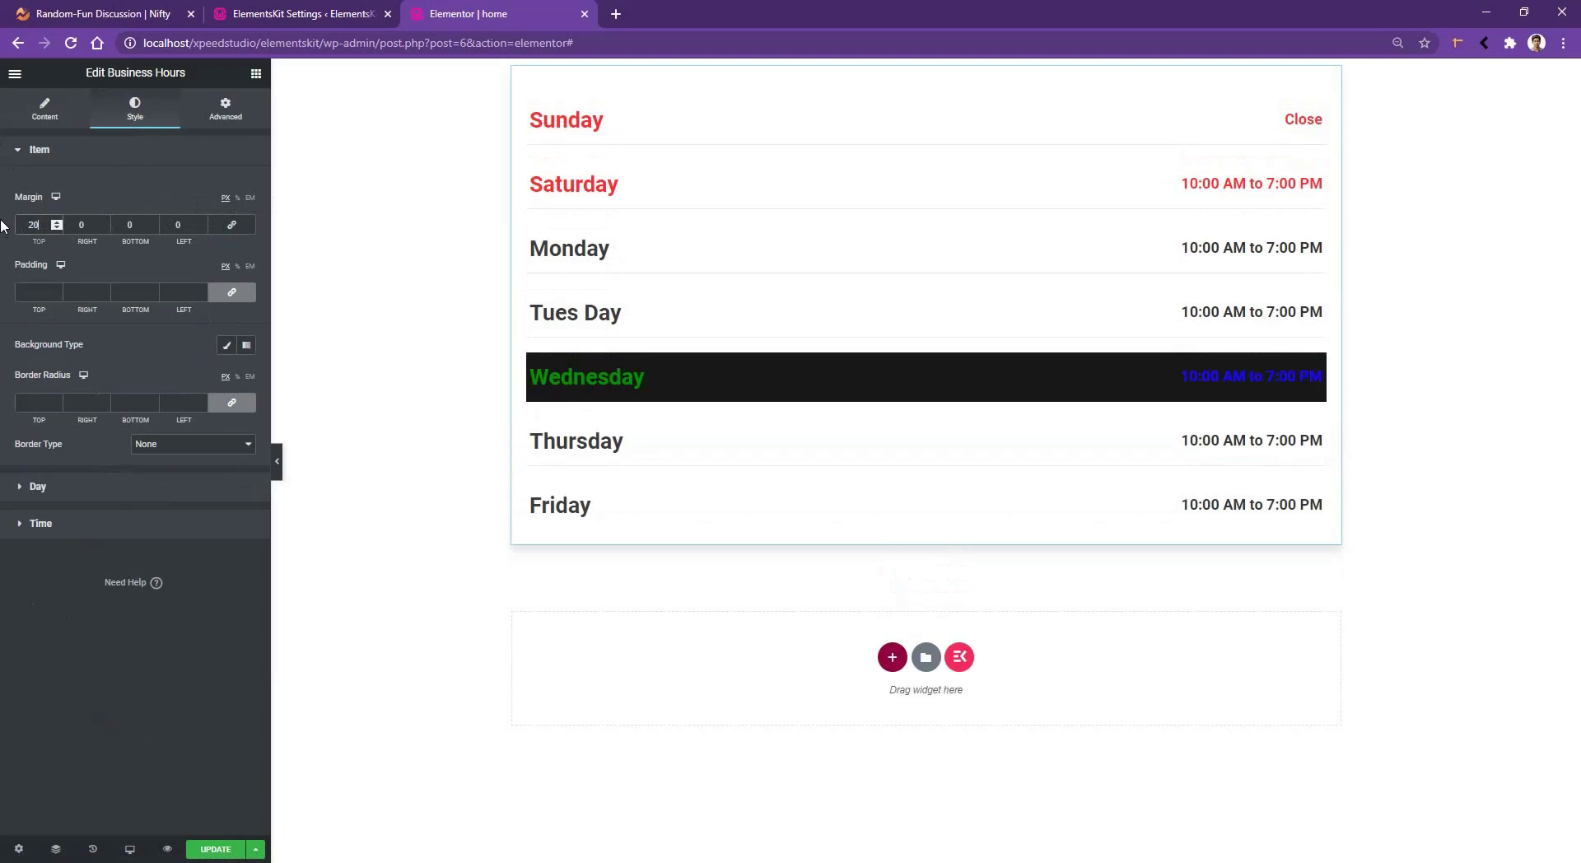
double_click(132, 225)
text(20)
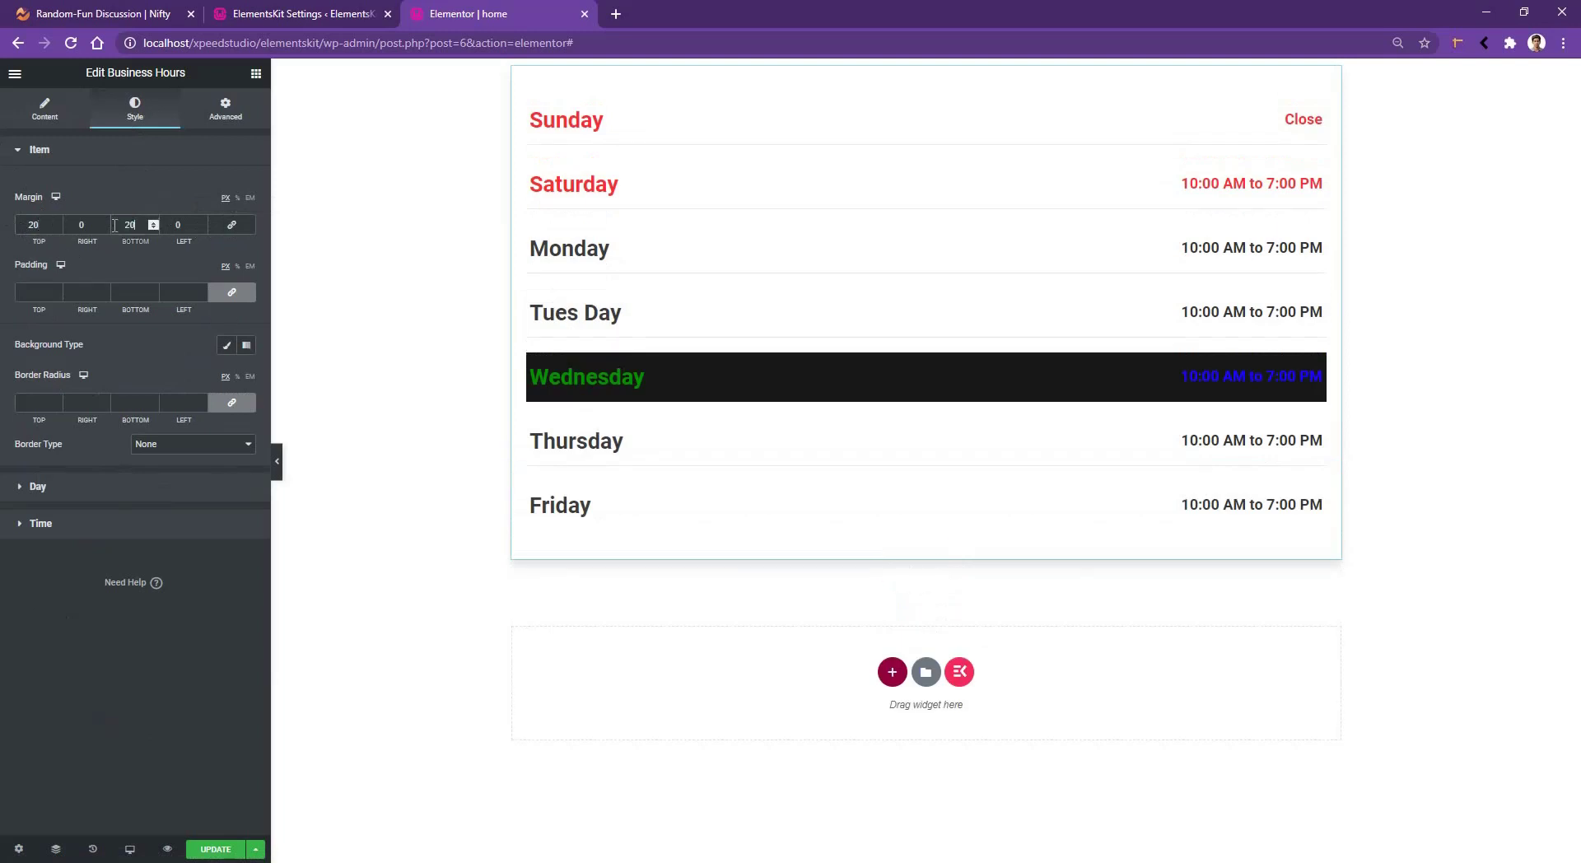
- Give the rows 25 px left and right padding and a Classic background type
click(233, 294)
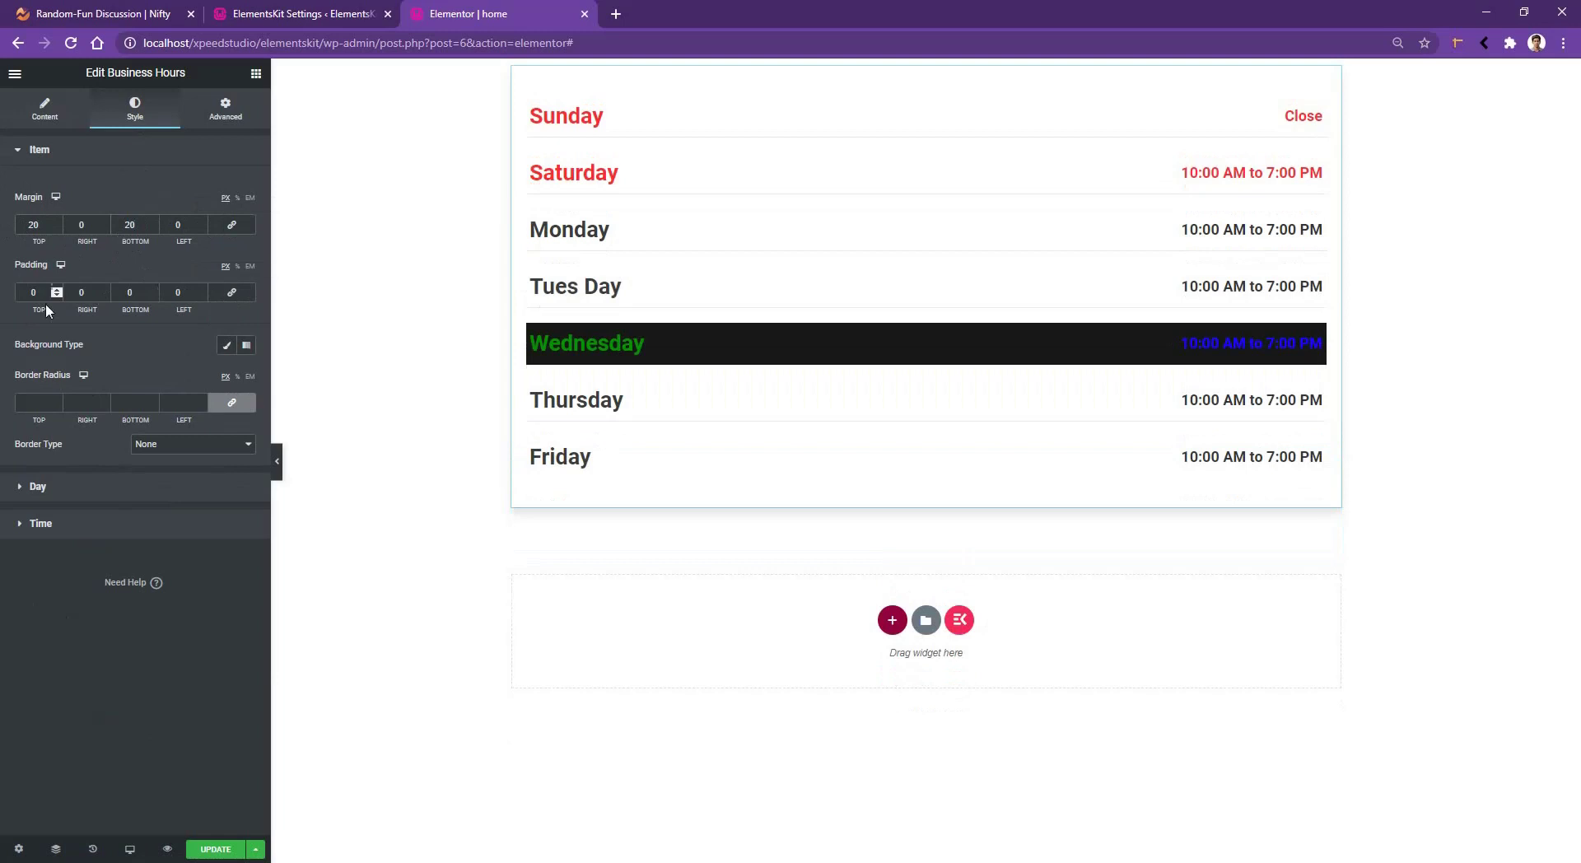
double_click(178, 293)
text(25)
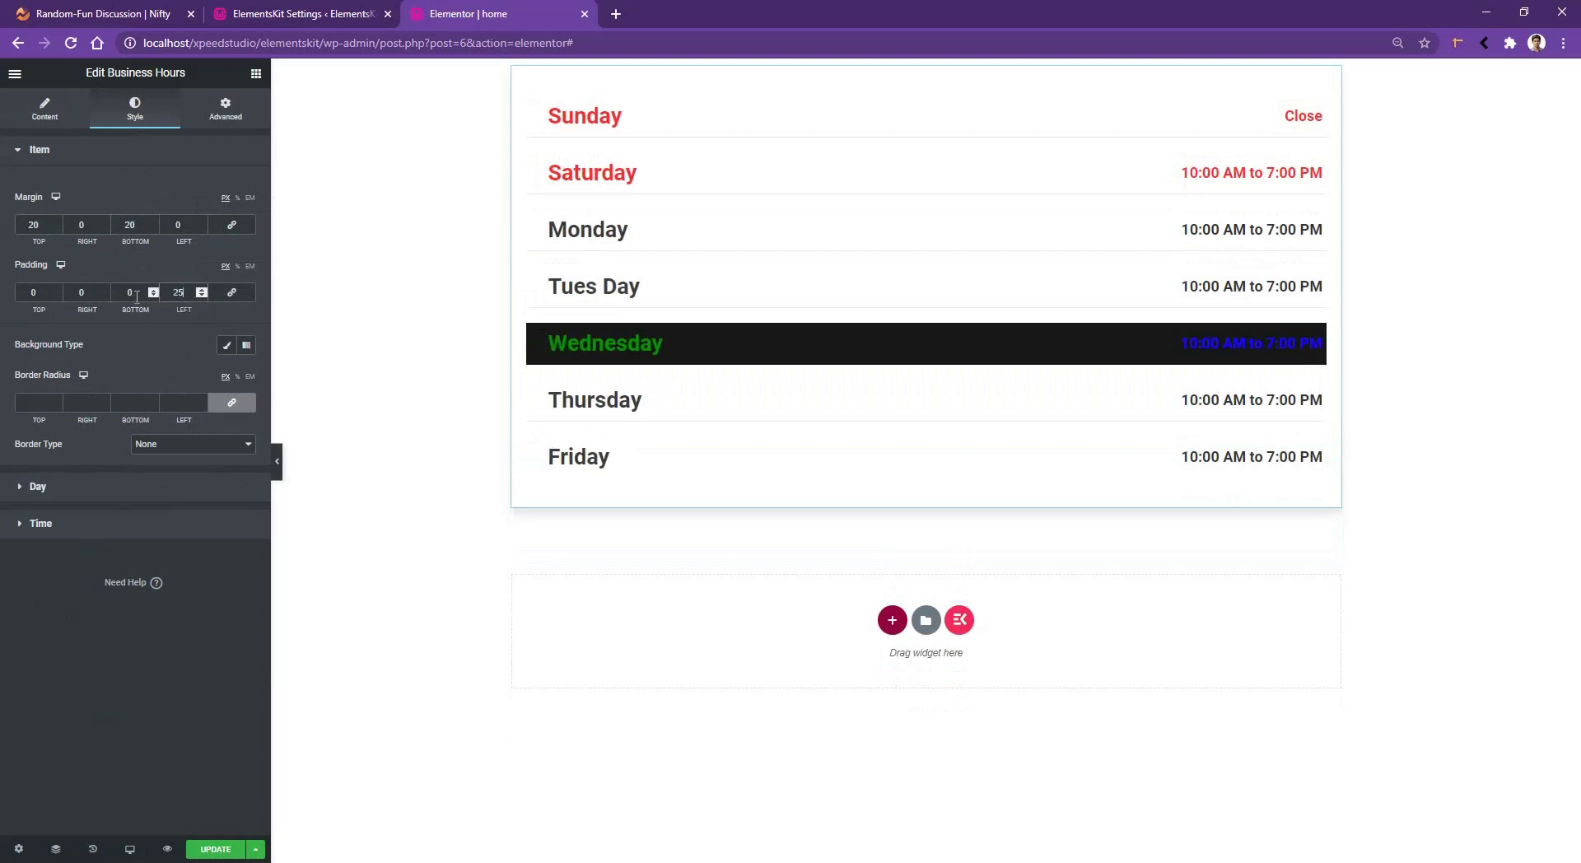
double_click(81, 293)
text(25)
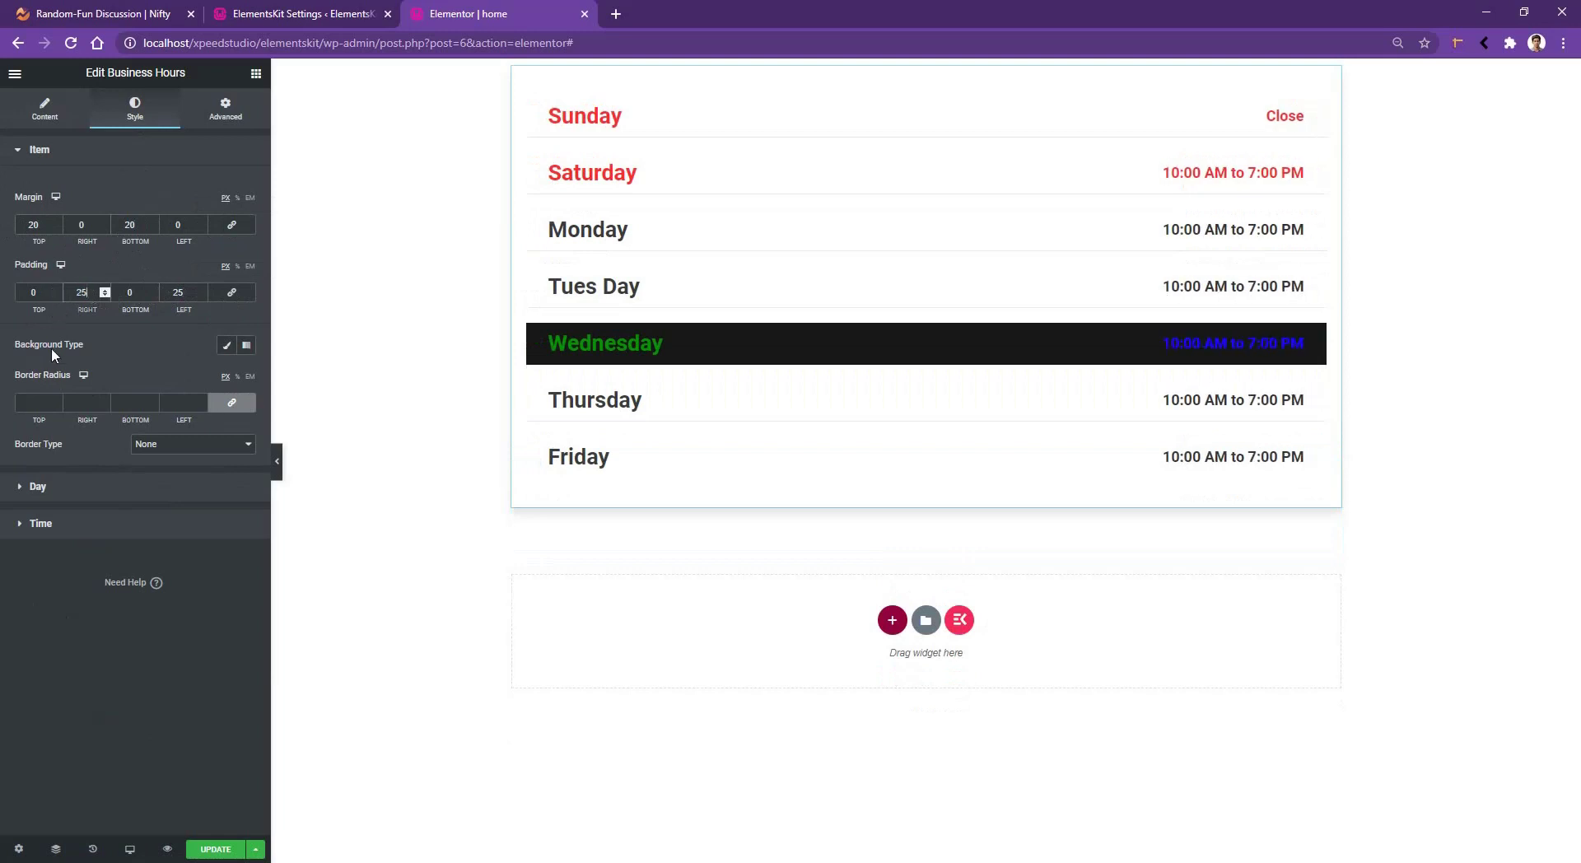
click(228, 346)
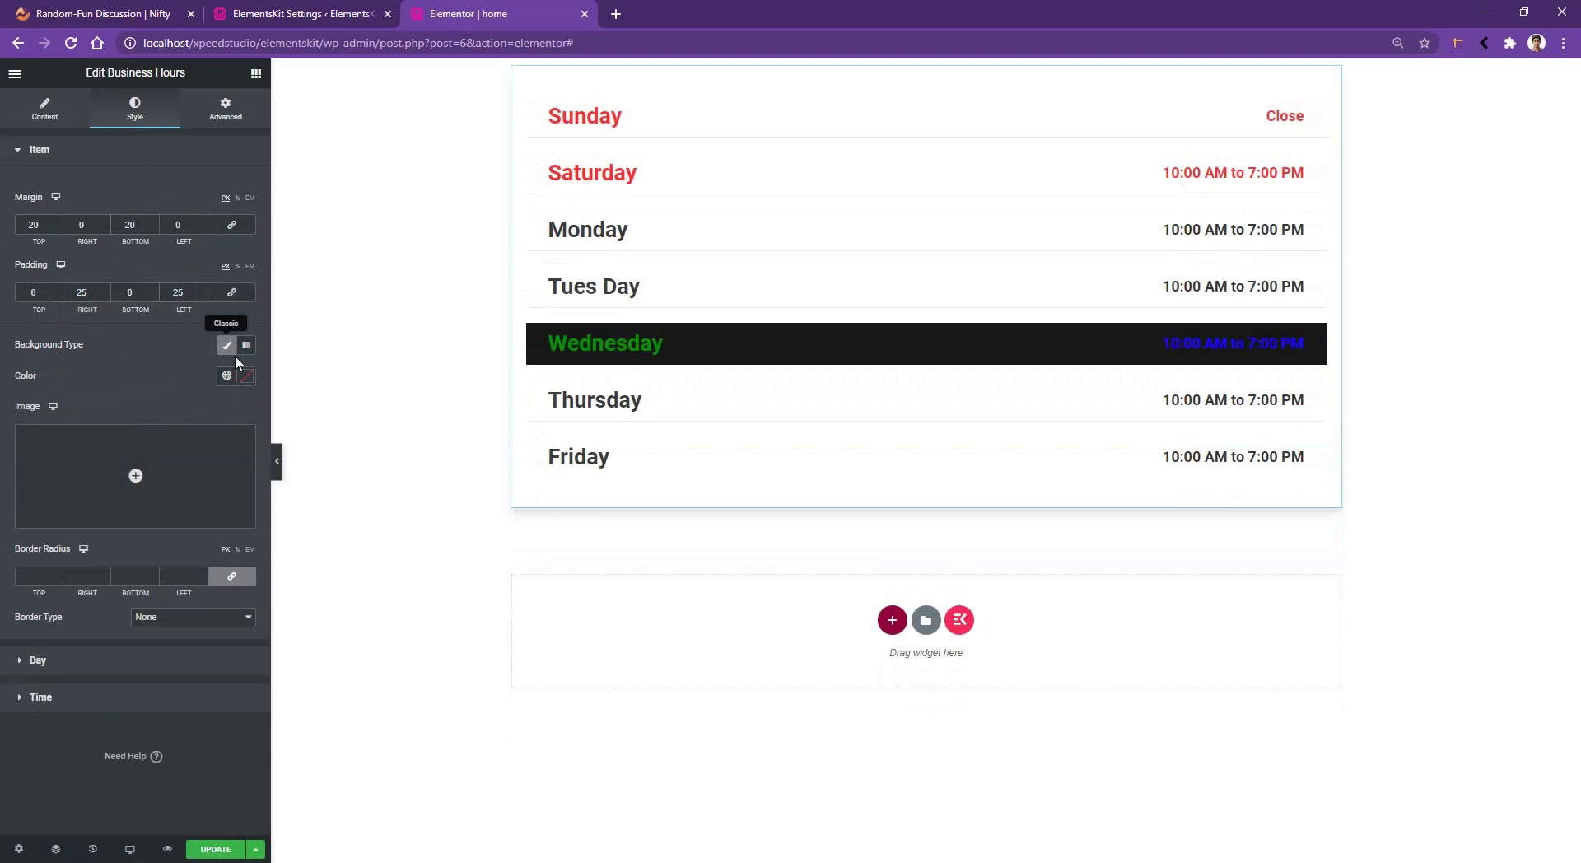
- Give the rows a light grey background colour
click(245, 376)
click(117, 438)
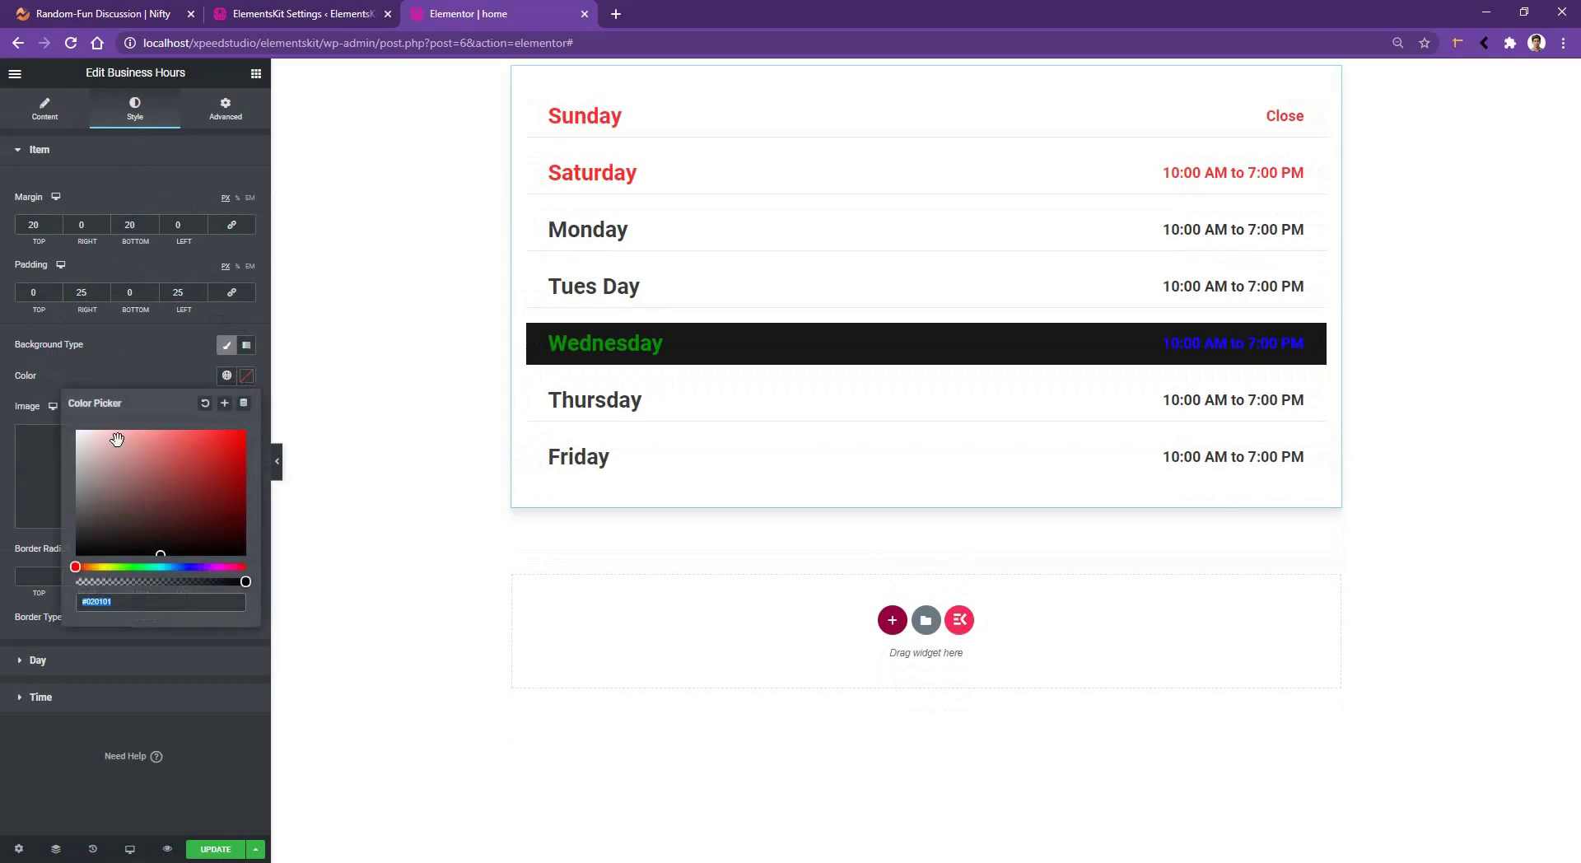
click(4, 443)
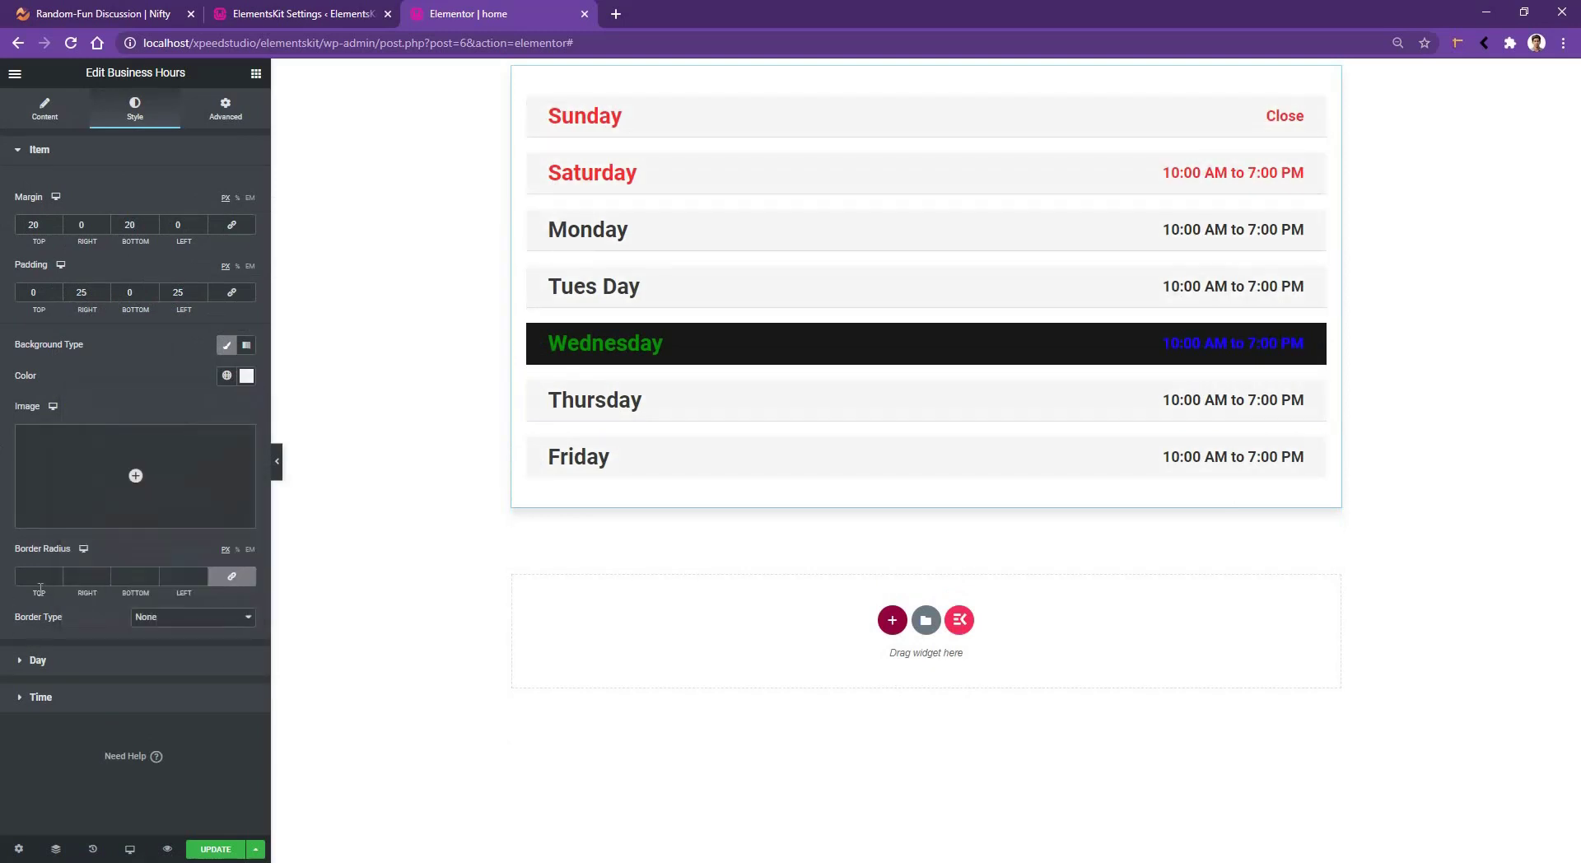
- Set the row border type to Solid with a width of 0
click(149, 618)
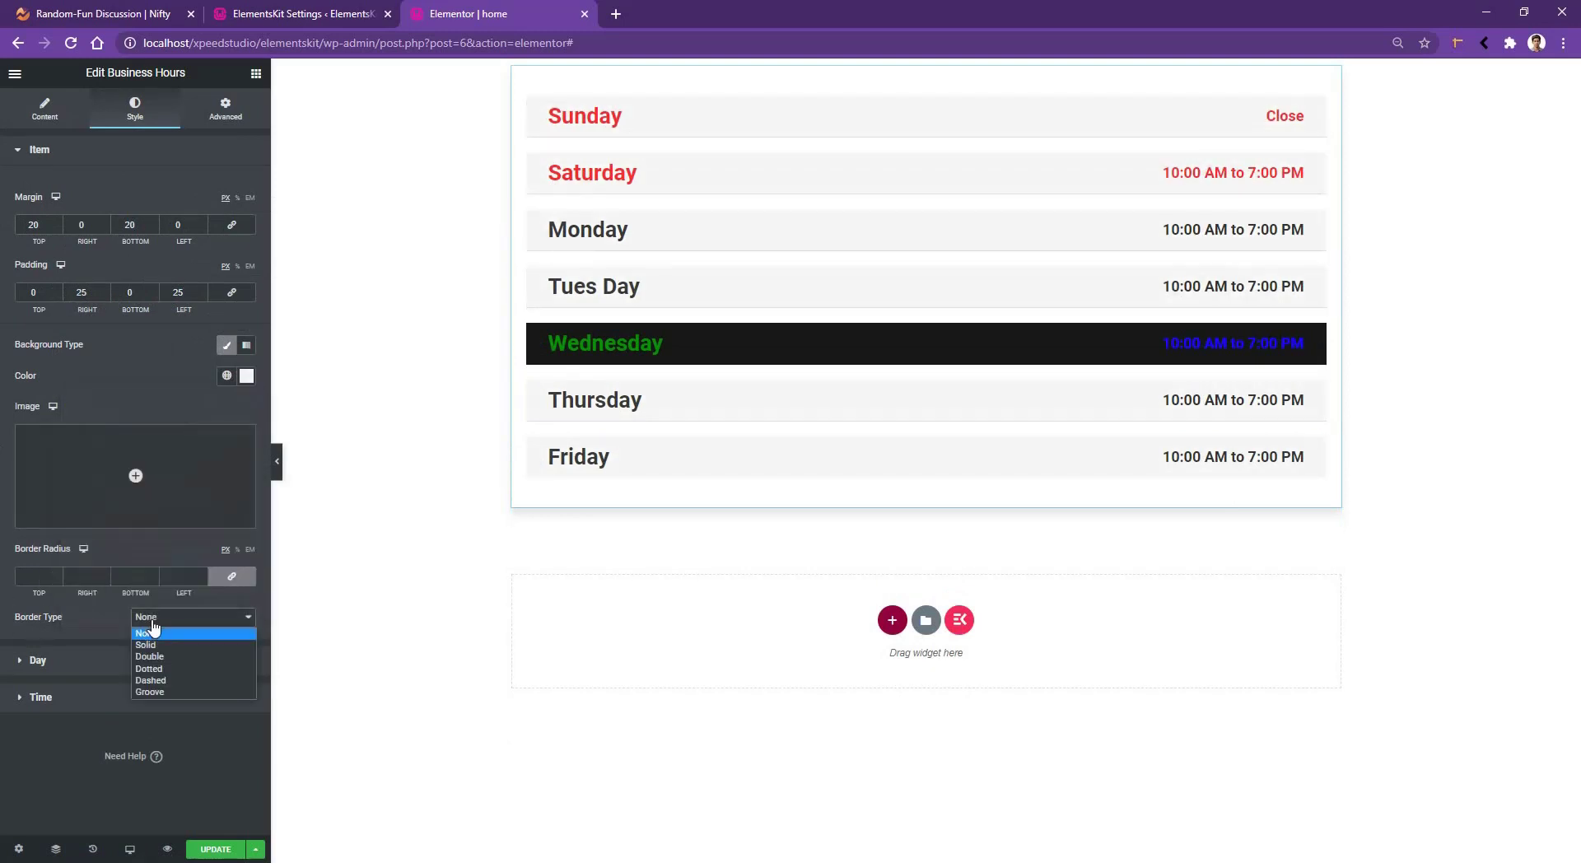
click(136, 640)
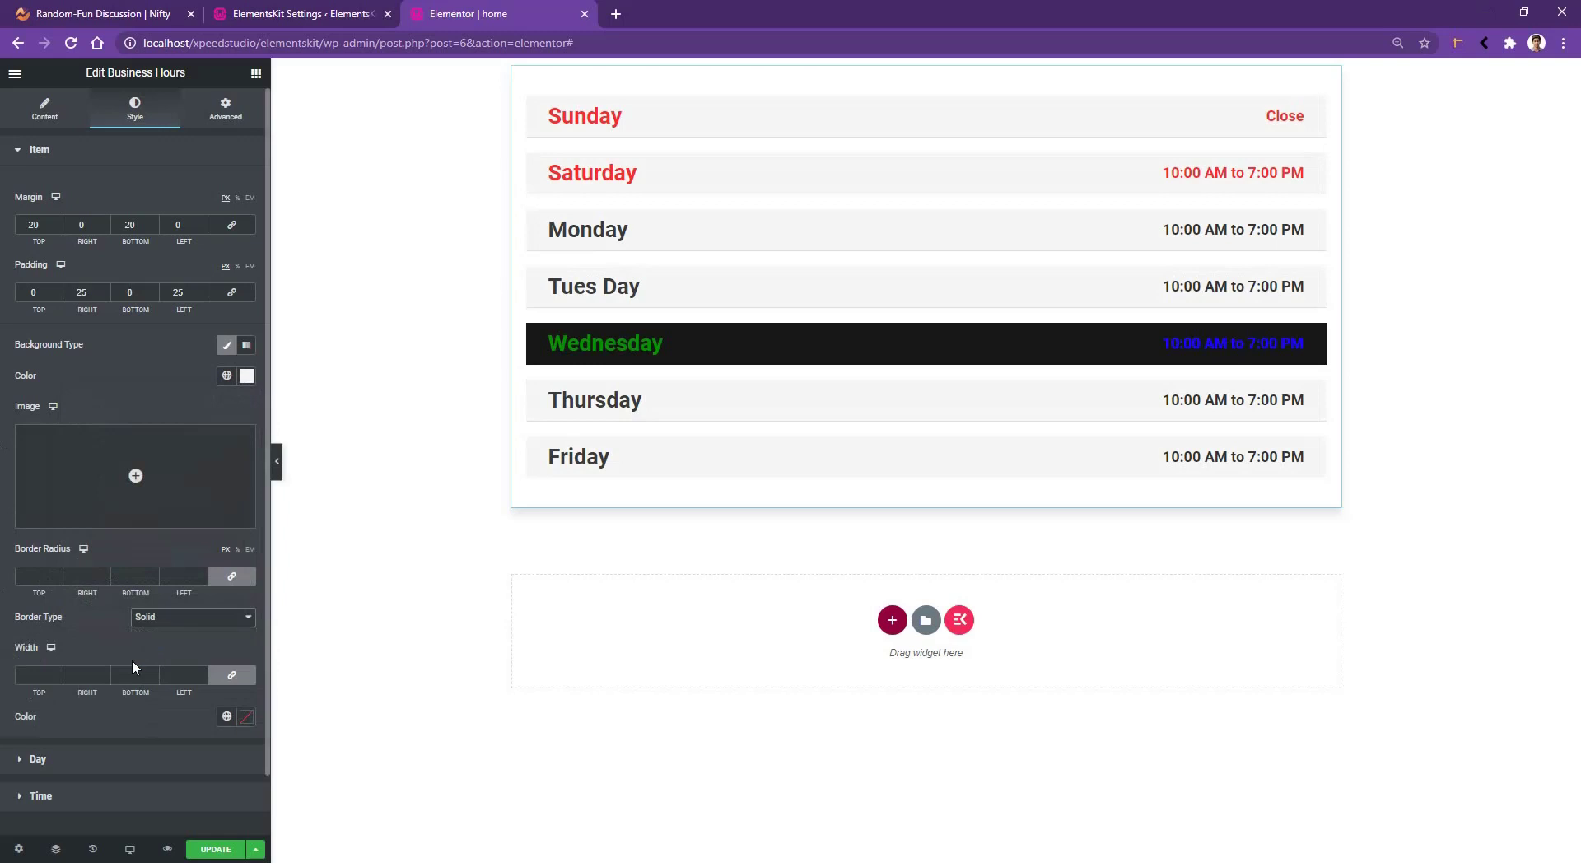
click(32, 674)
text(0)
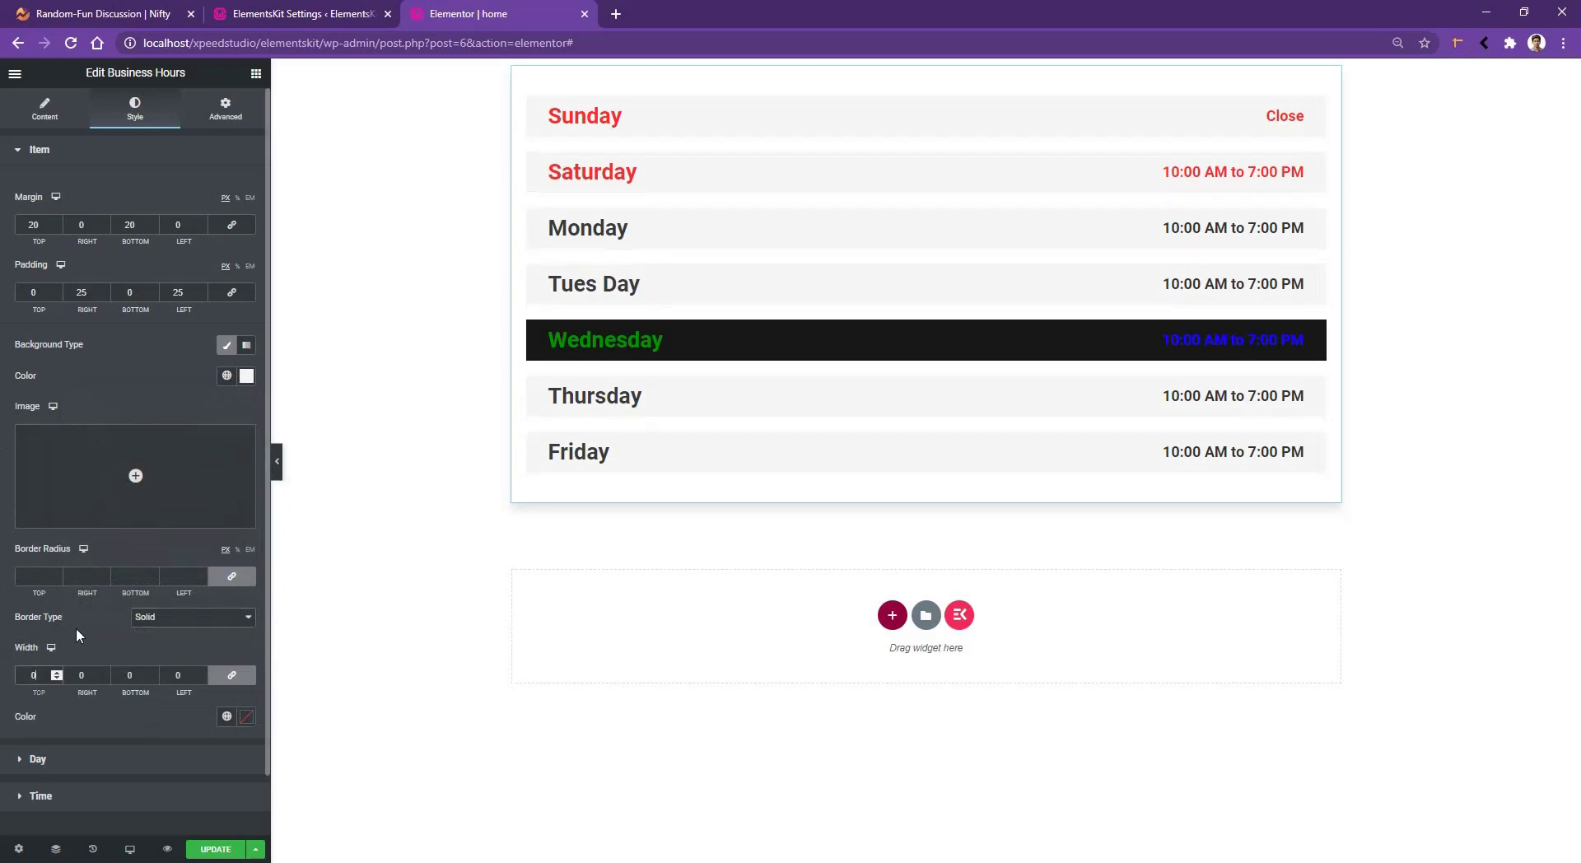
click(62, 759)
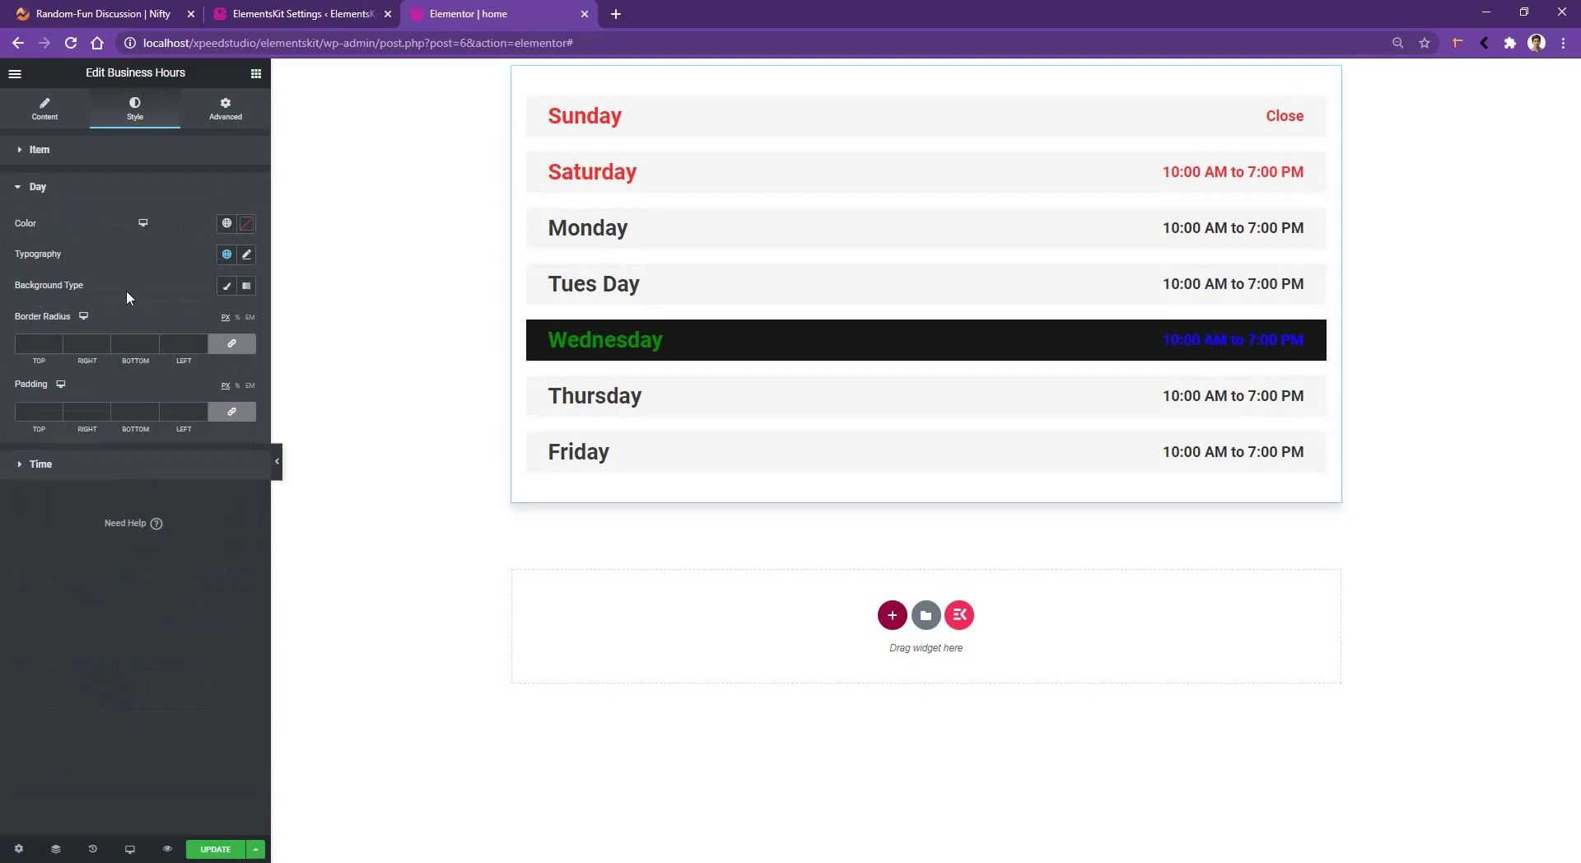
- Set the day names' typography to the Rubik font family at 24 px
click(247, 255)
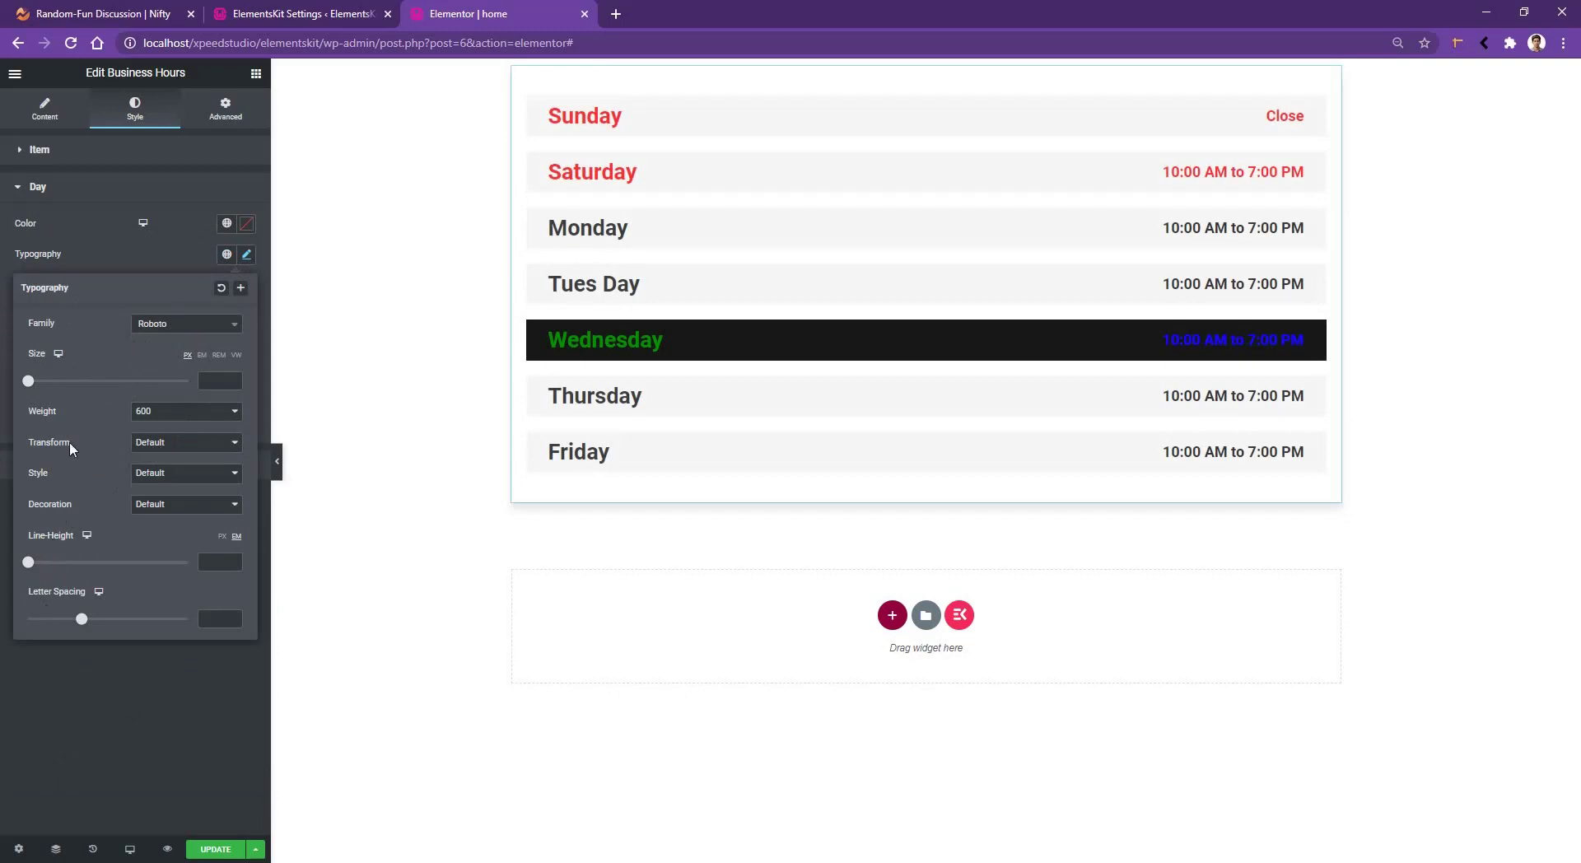
click(171, 329)
text(rub)
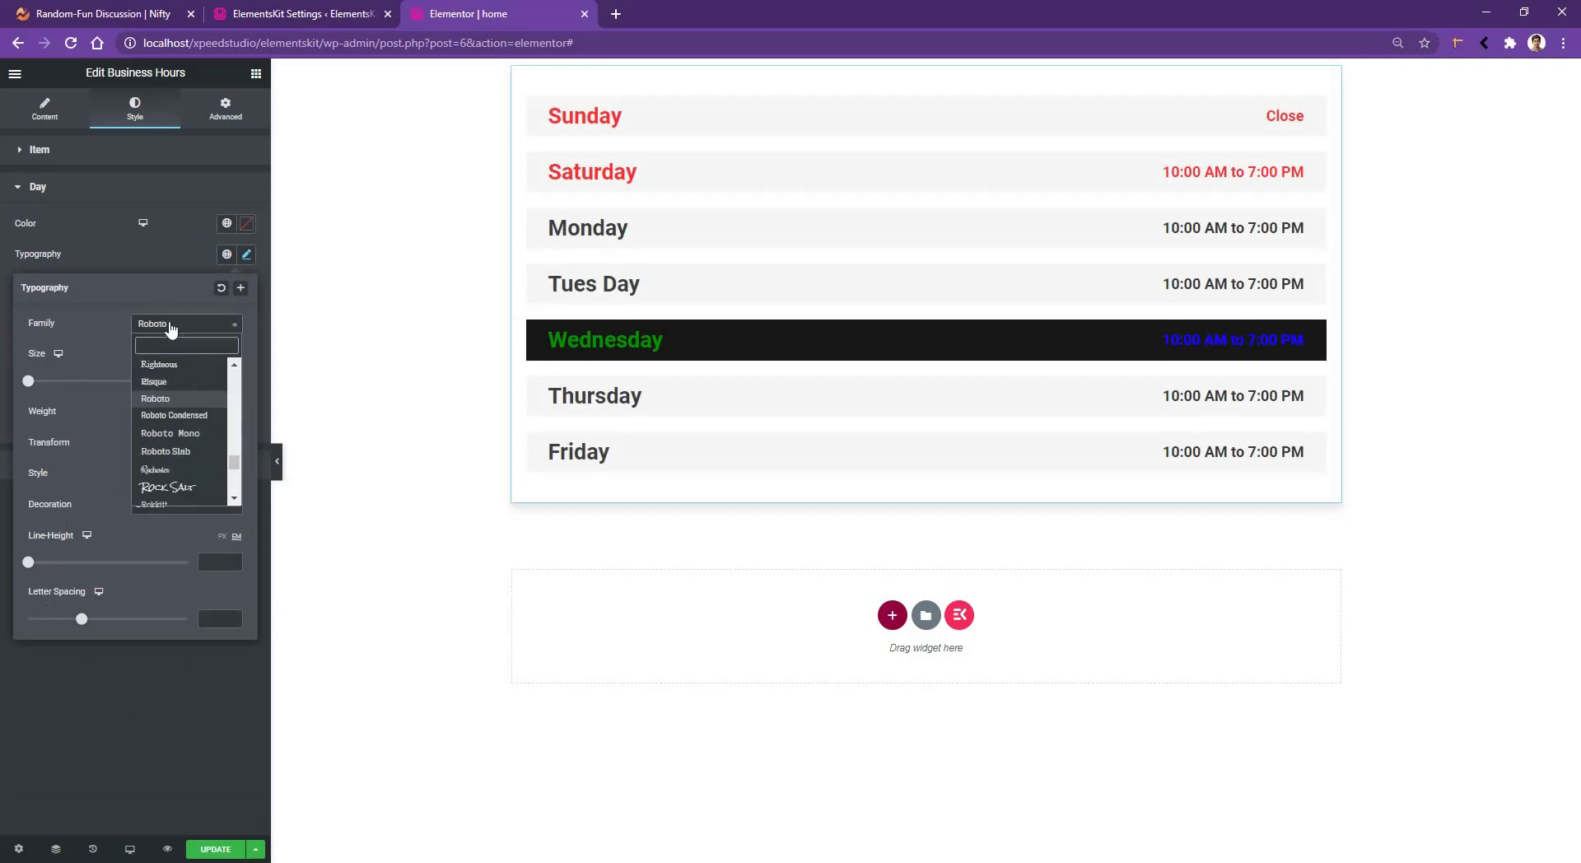
key(Down)
key(Return)
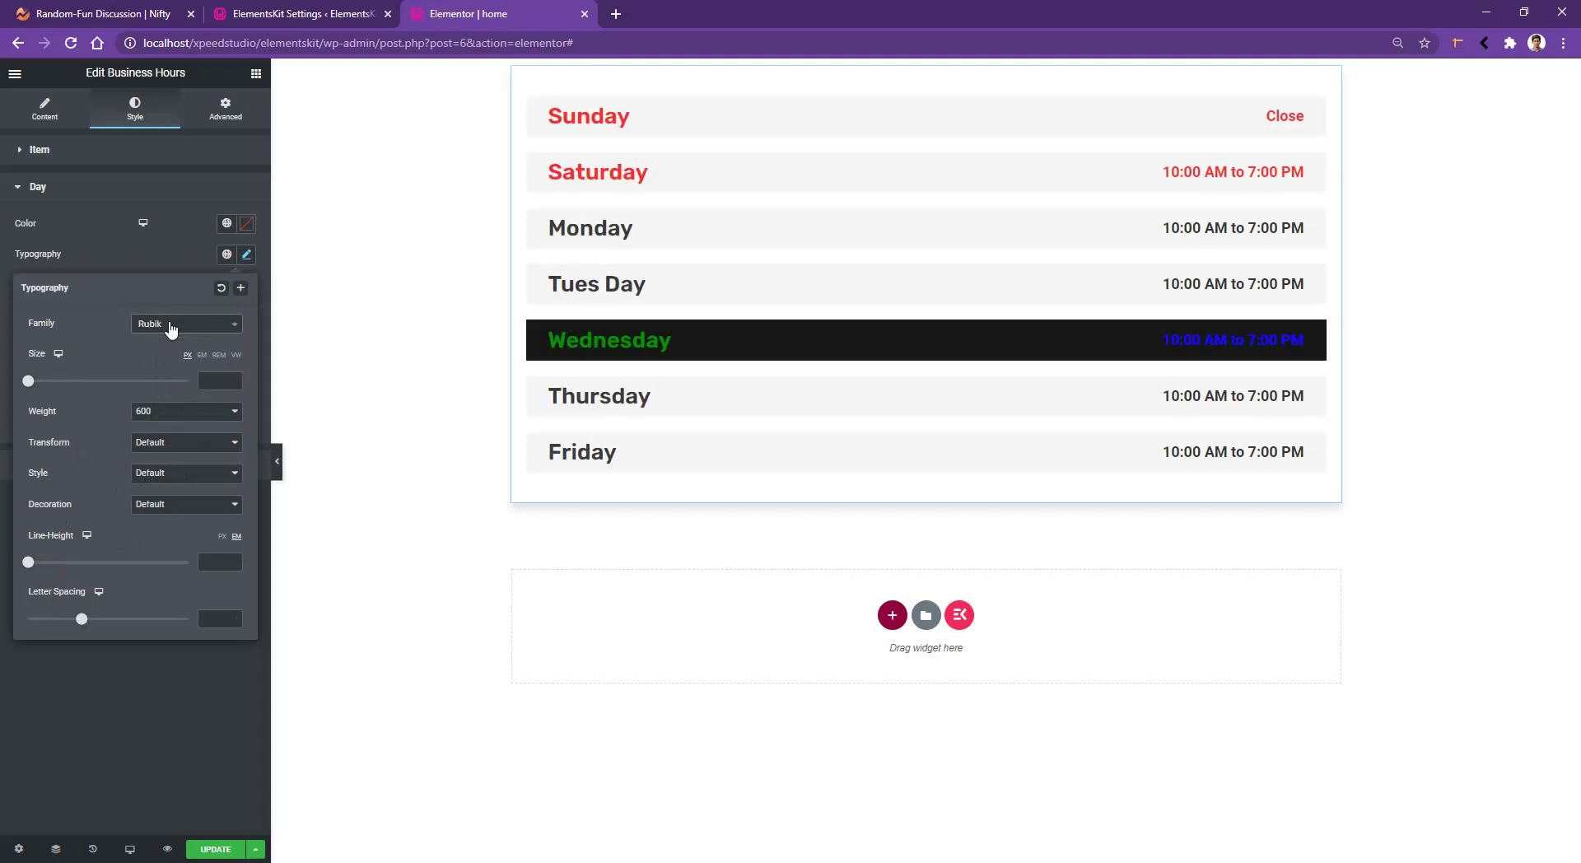
click(210, 383)
text(24)
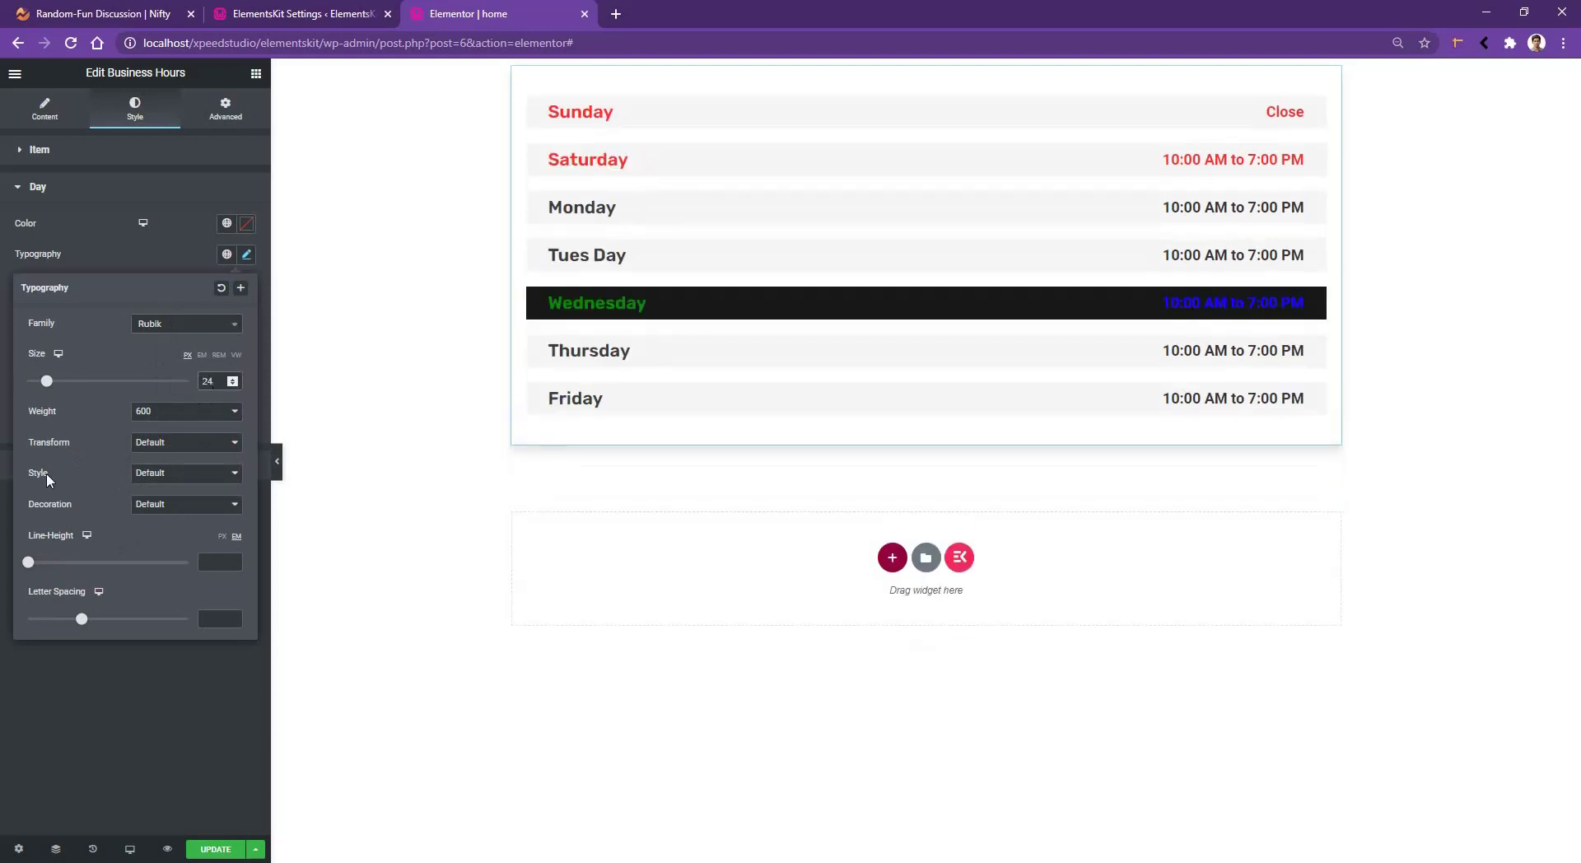
click(246, 254)
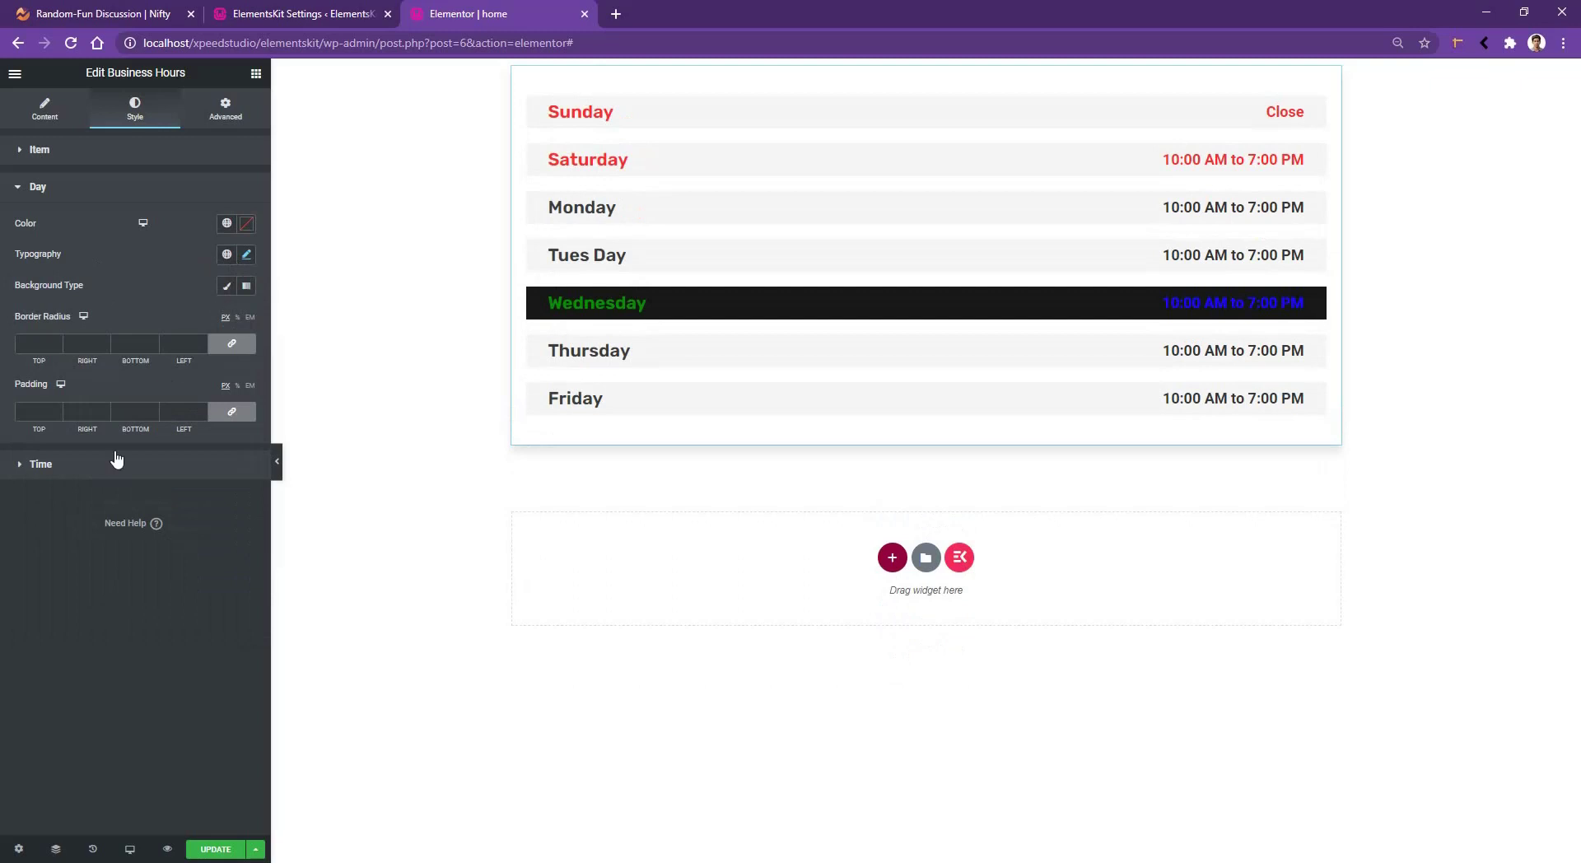
click(51, 473)
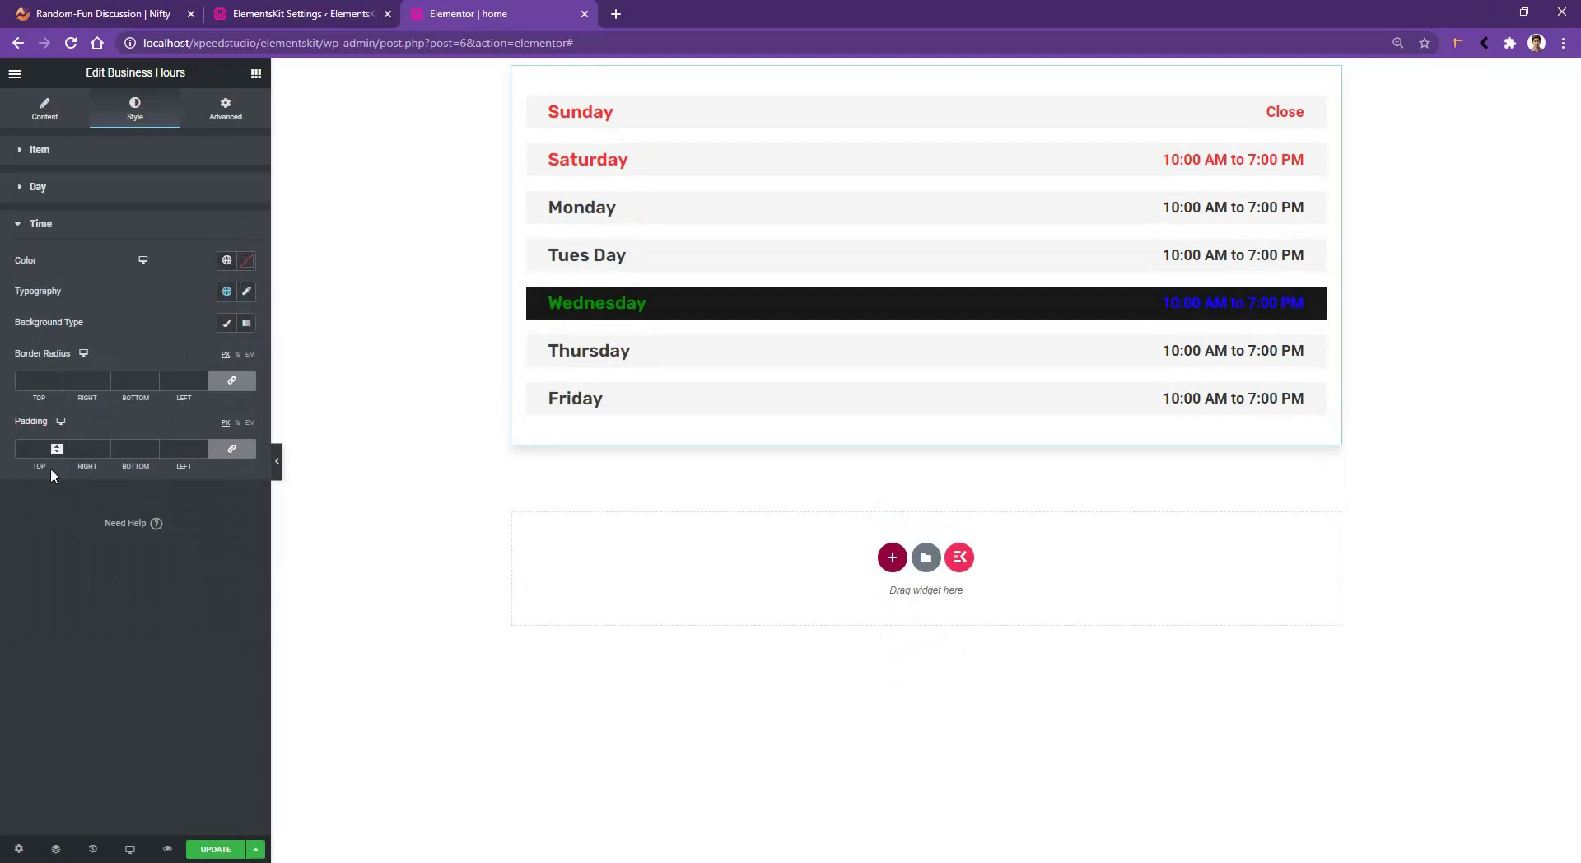